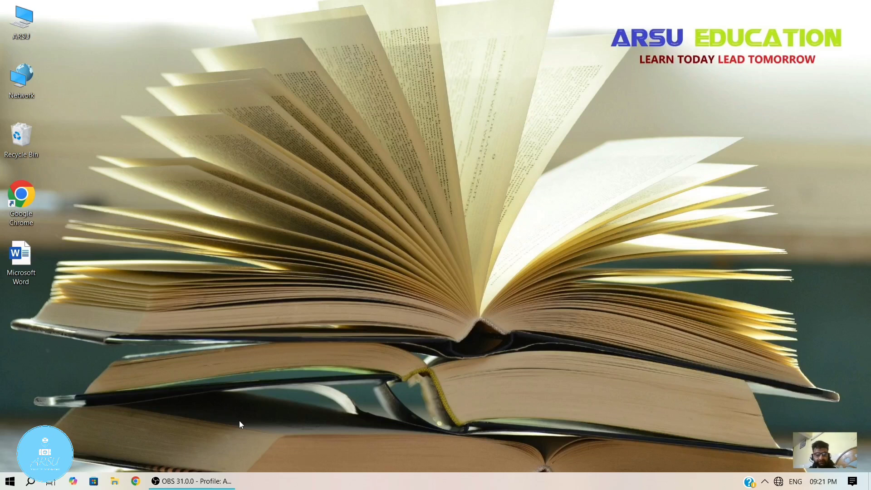
- Open Word and create a blank document
key("super")
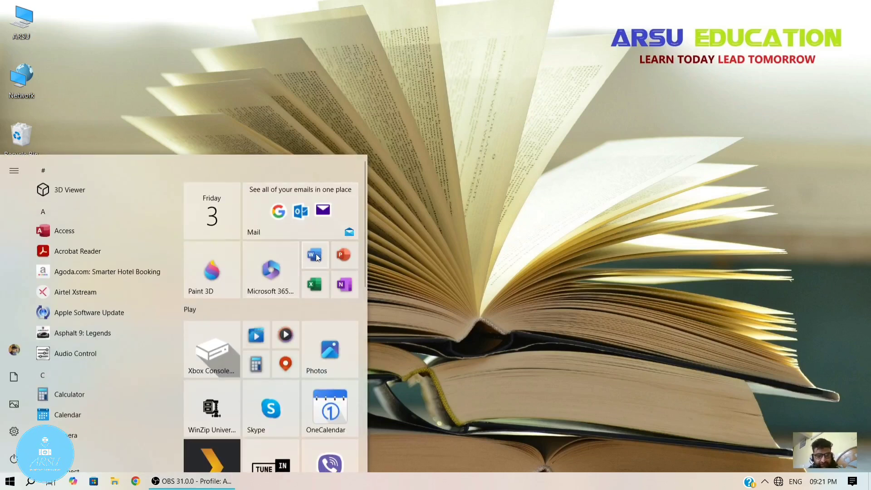
left_click(576, 174)
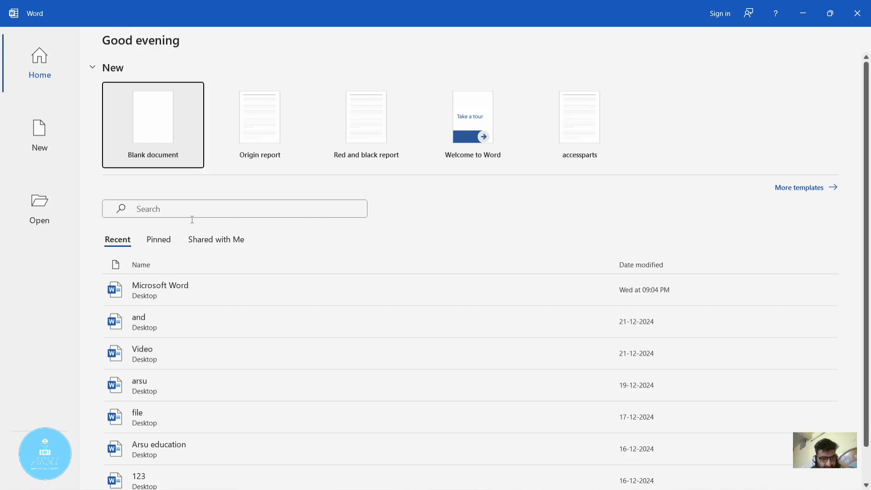
left_click(216, 242)
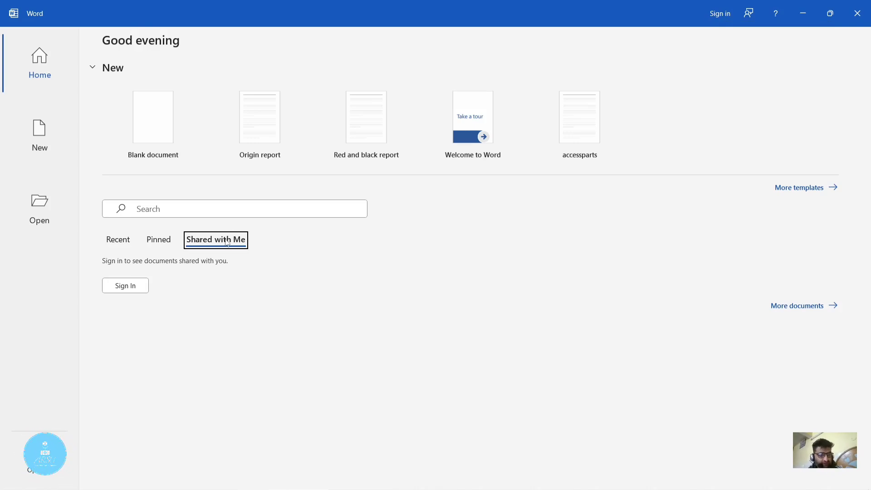
left_click(153, 112)
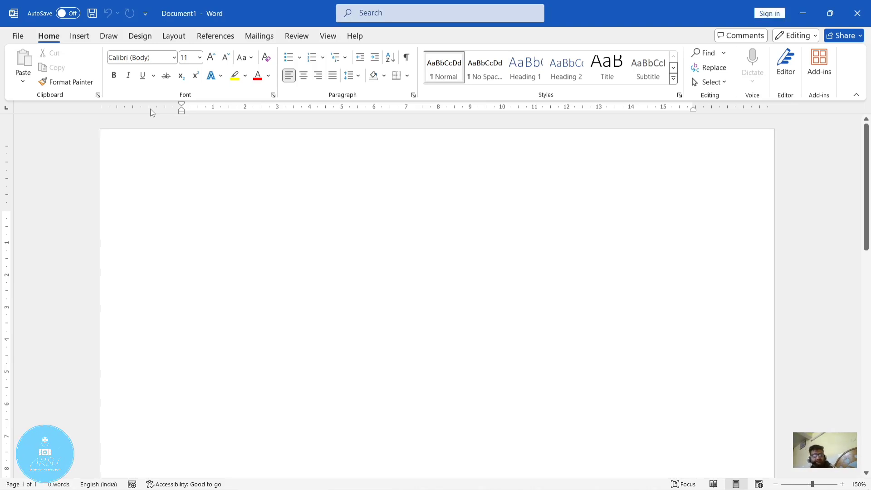
- Search Word's commands for "bold", then clear the search and return to the document
left_click(381, 15)
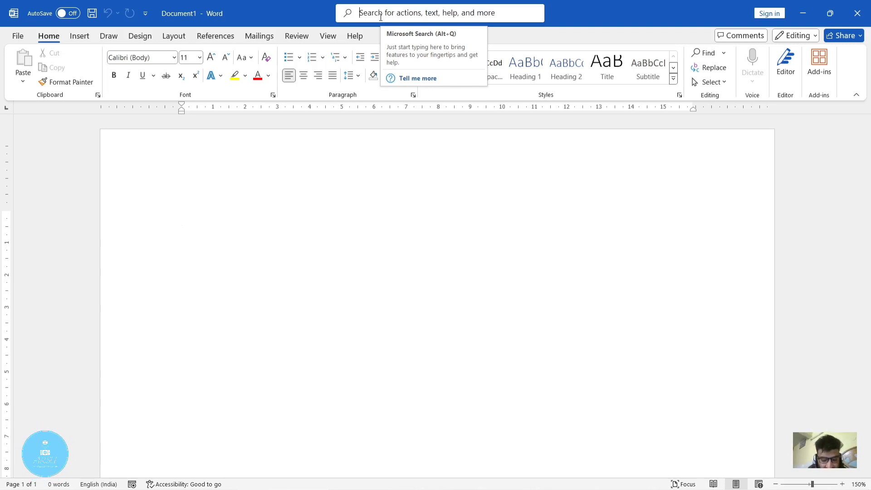
type("bold")
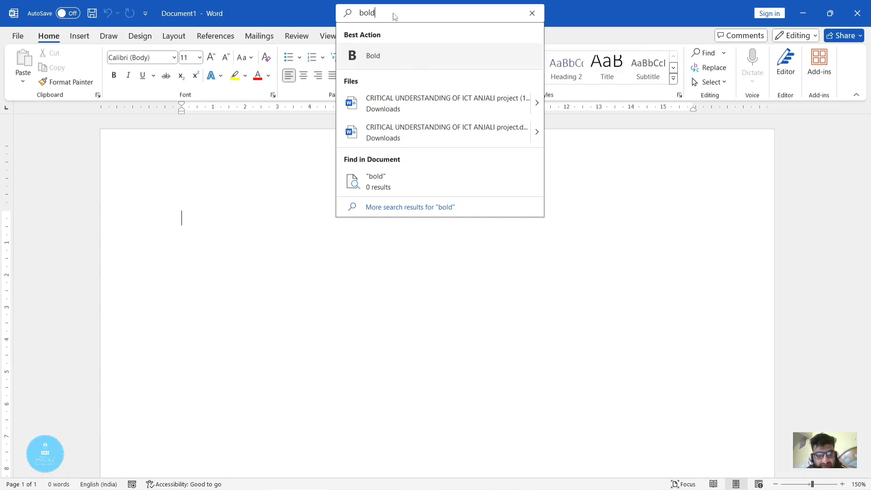
double_click(373, 13)
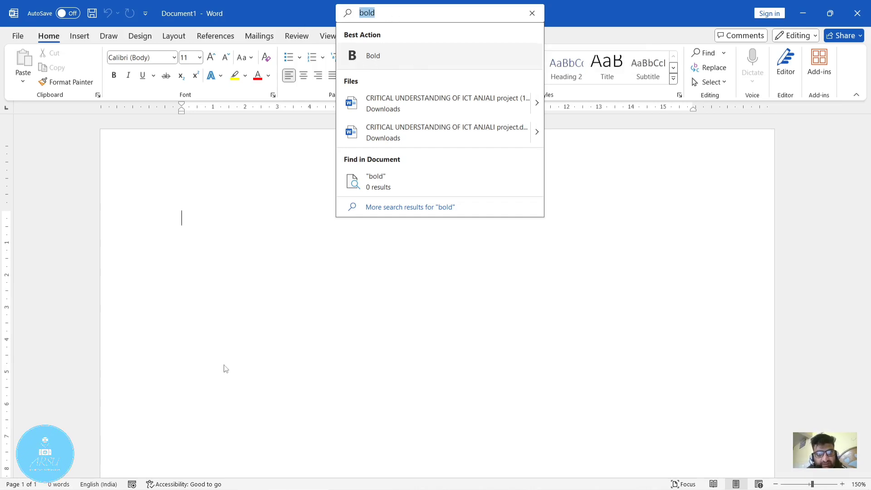
key("BackSpace")
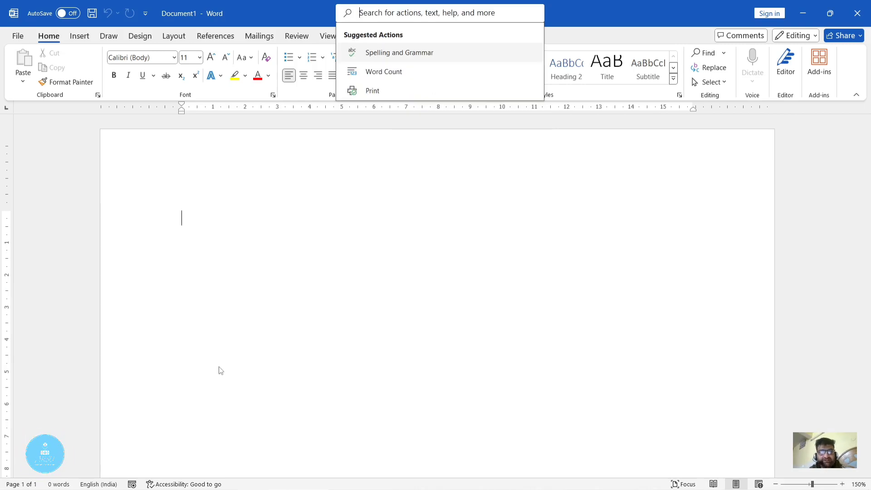
left_click(403, 310)
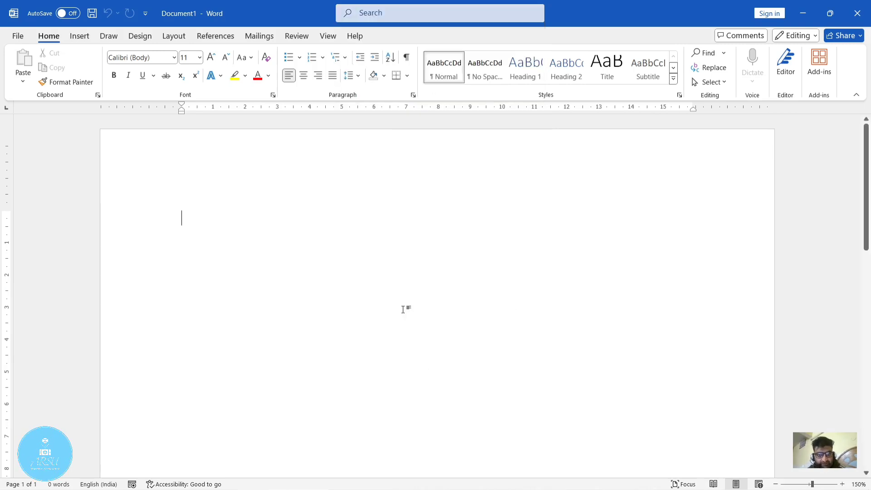
- Review the file management commands, close the Transform to Web Page pane, and return to the document
left_click(16, 39)
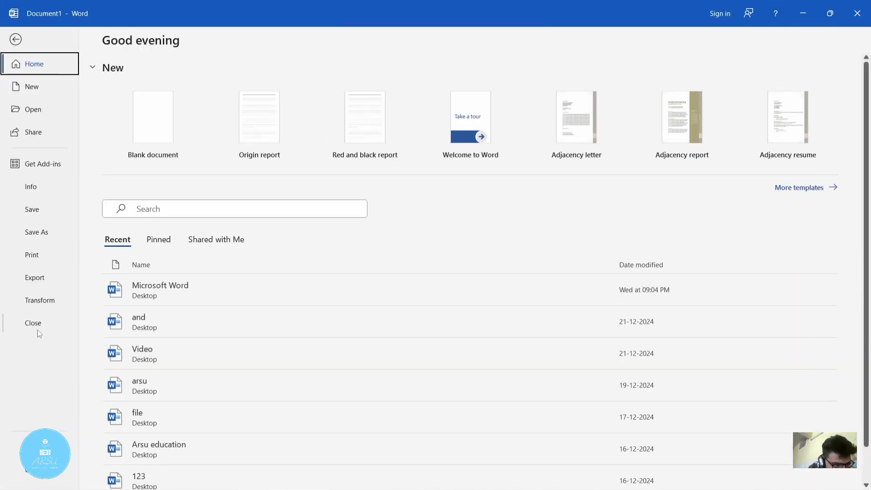
key("Escape")
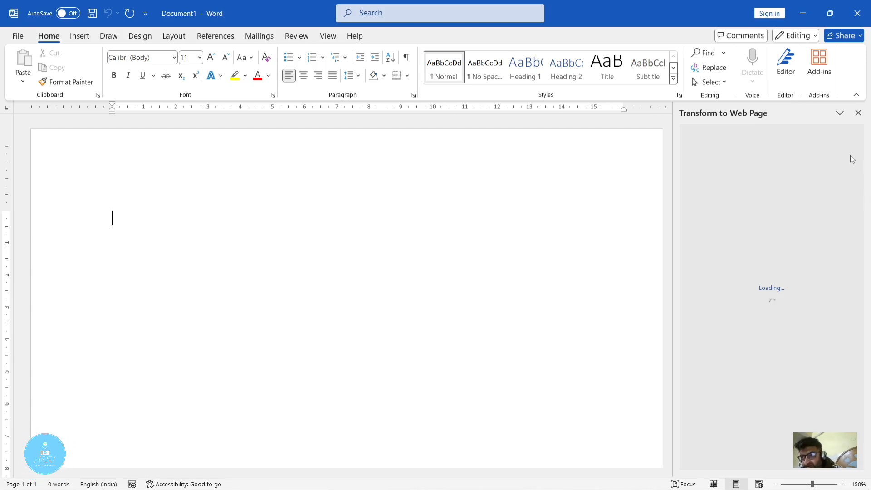
left_click(858, 113)
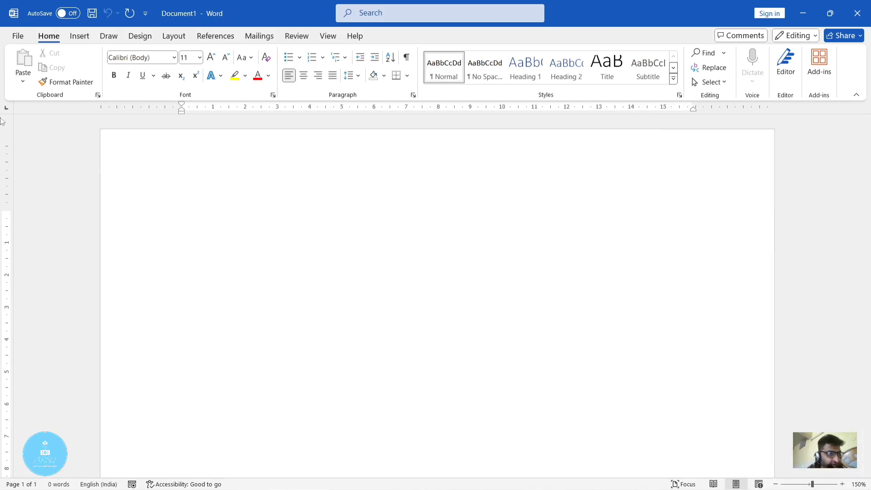
left_click(14, 39)
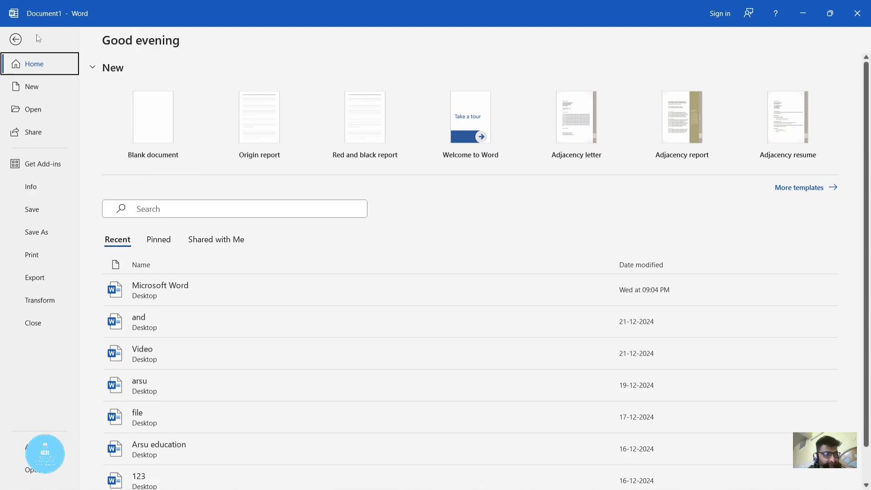
left_click(17, 41)
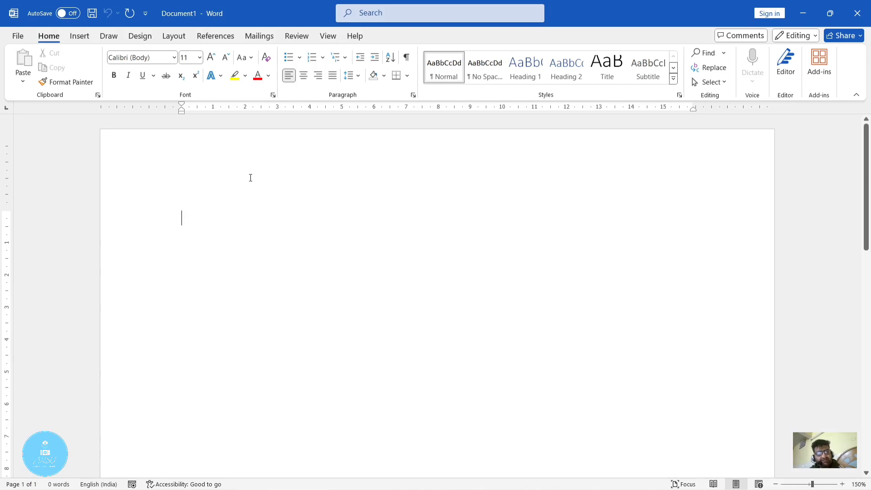
- Examine the AutoSave sign-in prompt, the editing modes and the sharing options without changing any of them
left_click(77, 15)
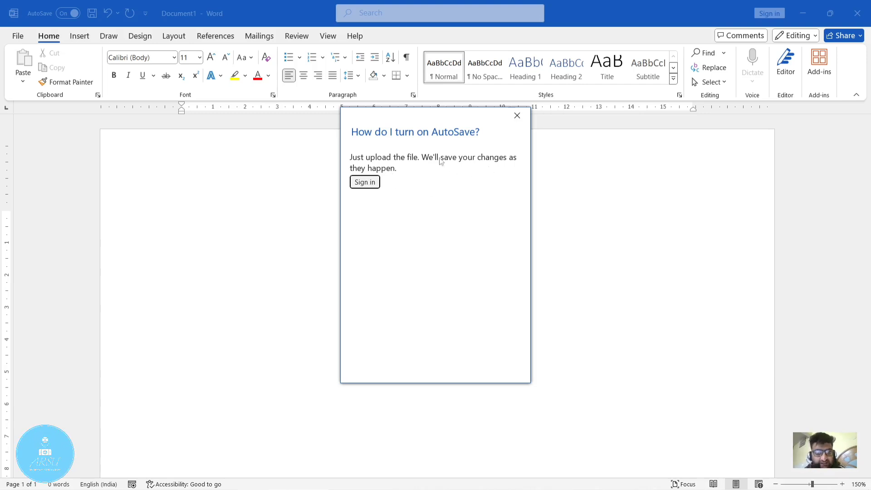
left_click(517, 115)
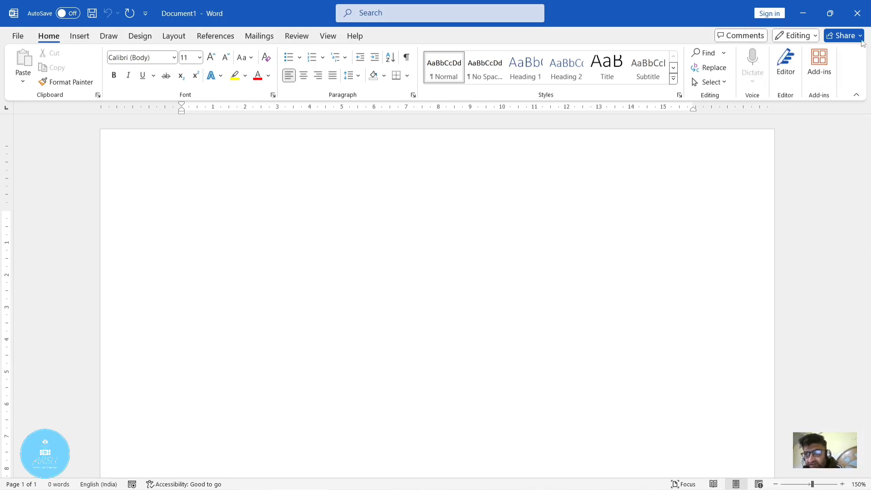
left_click(815, 34)
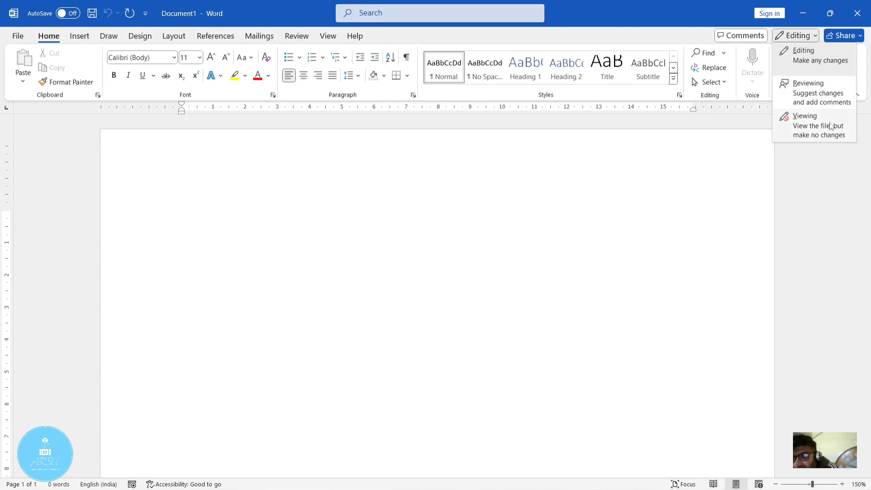
left_click(671, 173)
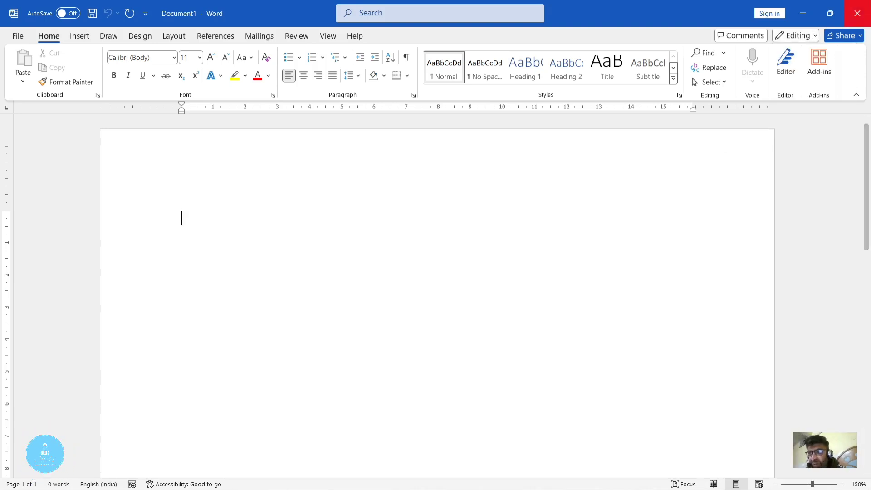
left_click(853, 41)
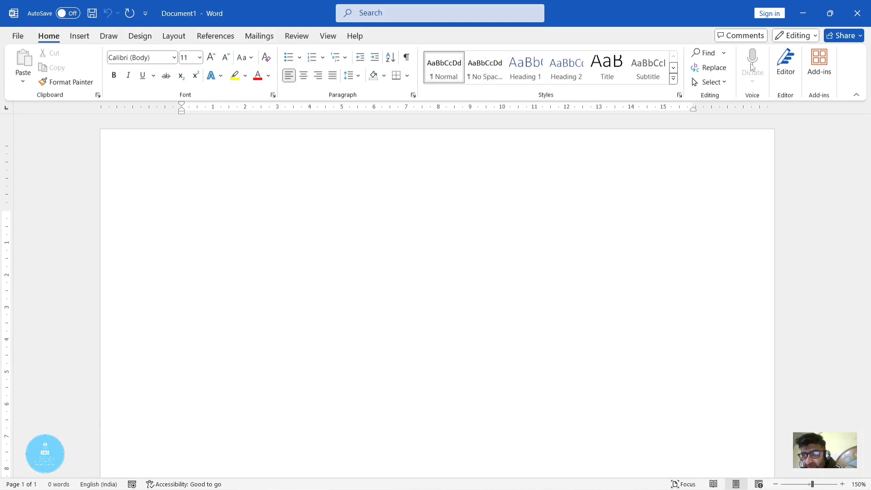
- Begin a new table of 5 columns and 2 rows using the Insert Table settings
left_click(73, 36)
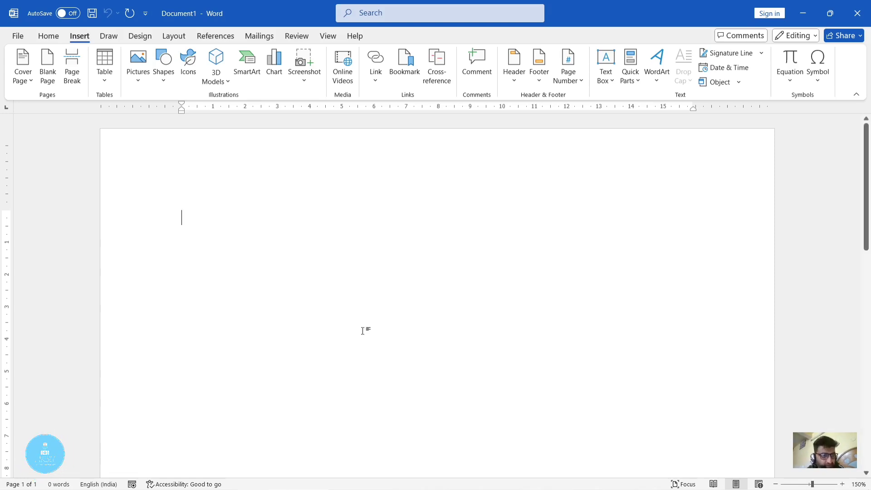
left_click(105, 78)
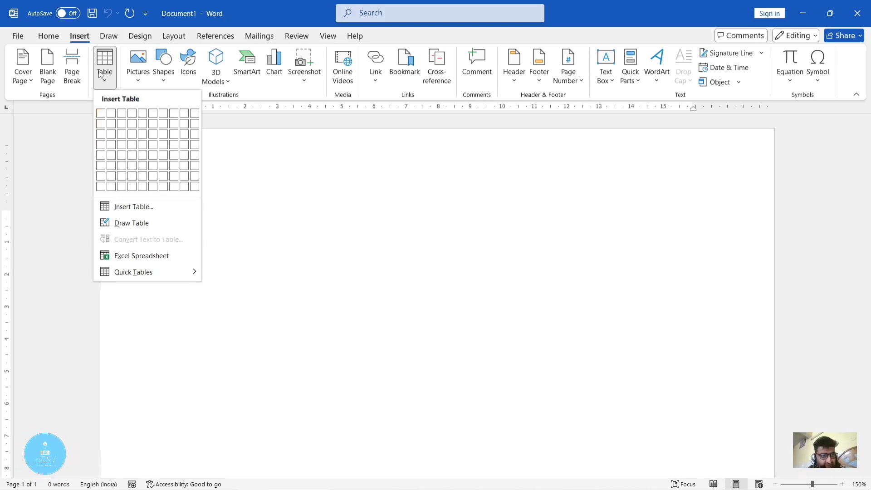
left_click(106, 86)
left_click(105, 86)
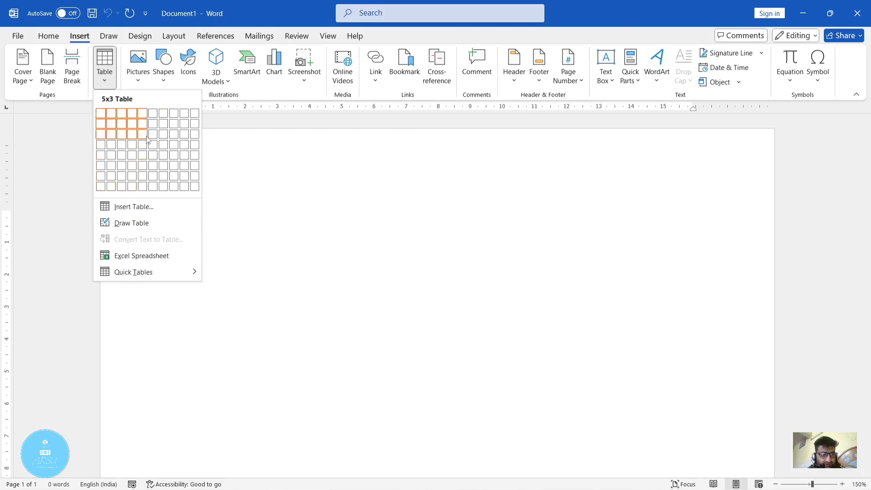
left_click(134, 207)
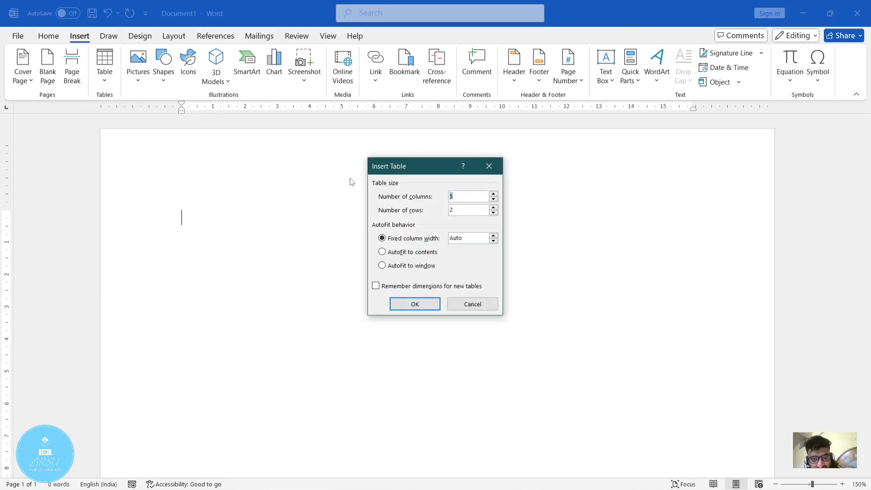
left_click(463, 193)
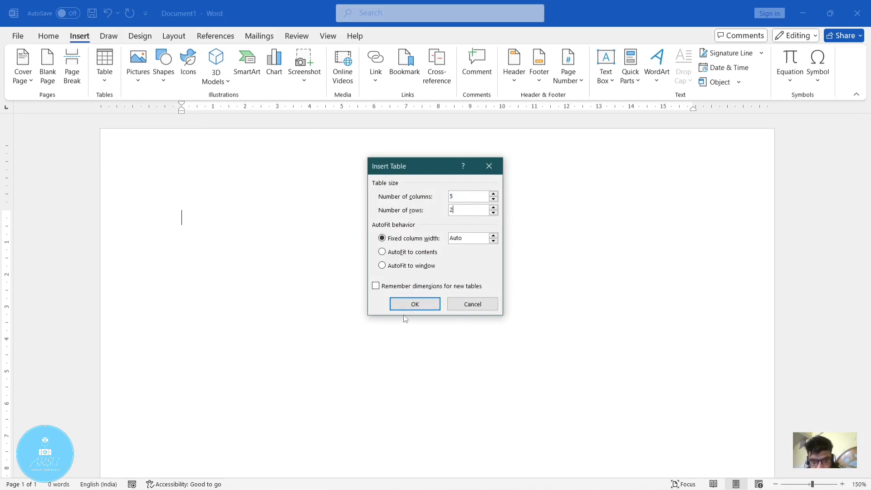
- Set the fixed column width to 2 cm and insert the table
left_click(494, 236)
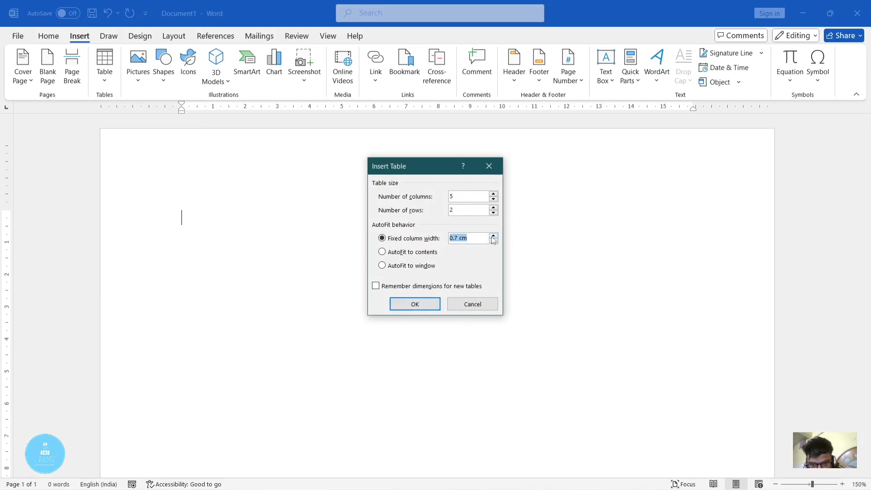
left_click(493, 236)
left_click(493, 236)
left_click(493, 236)
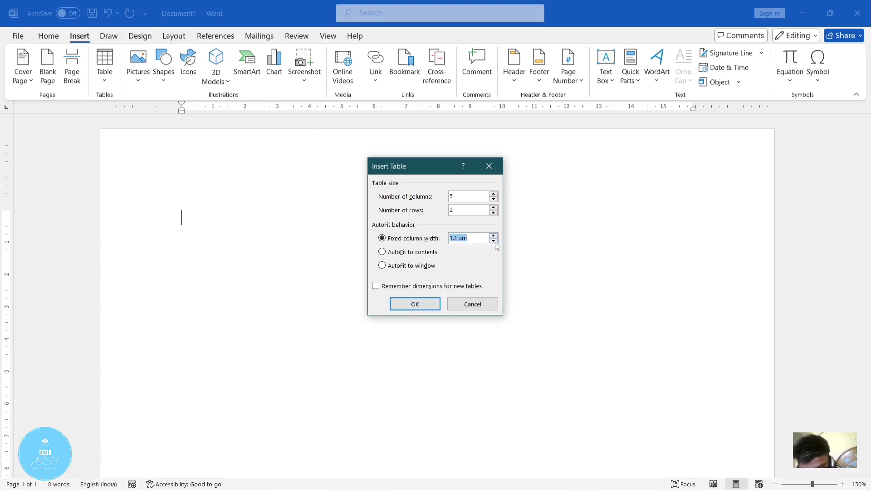
left_click(494, 241)
left_click(493, 241)
left_click(494, 240)
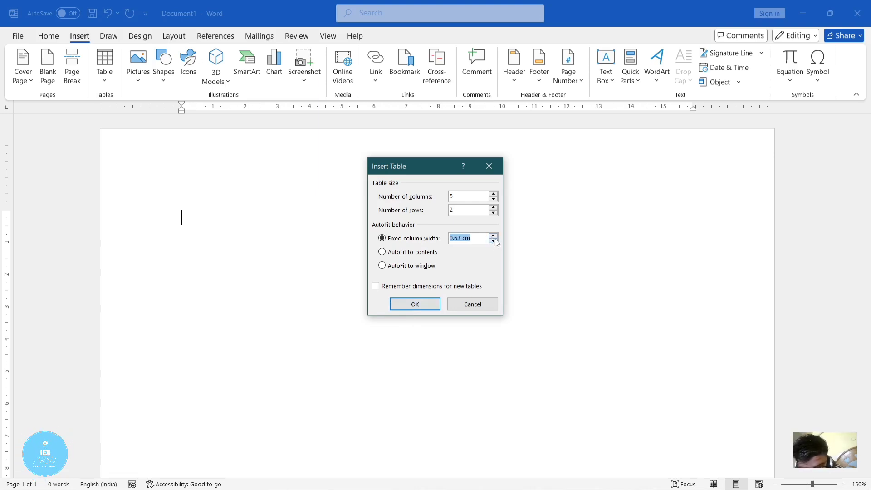
left_click(495, 237)
left_click(496, 237)
left_click(495, 237)
left_click(495, 236)
left_click(495, 237)
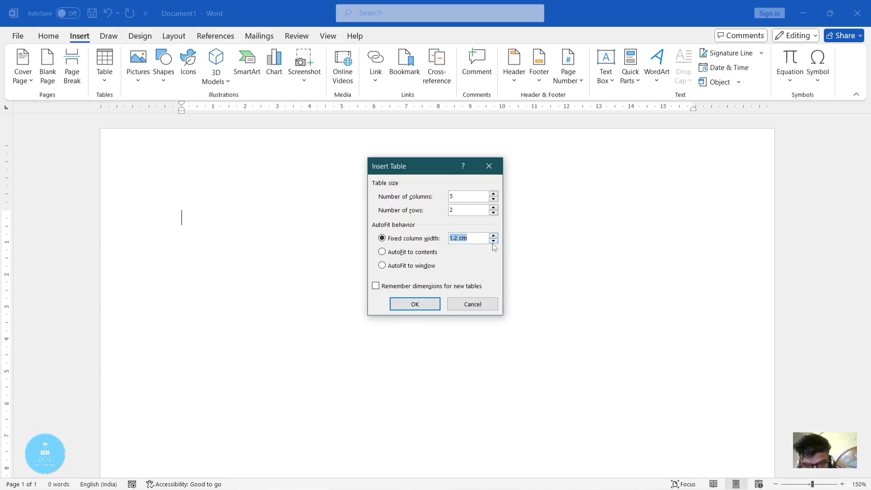
left_click(490, 238)
left_click(490, 238)
left_click(490, 238)
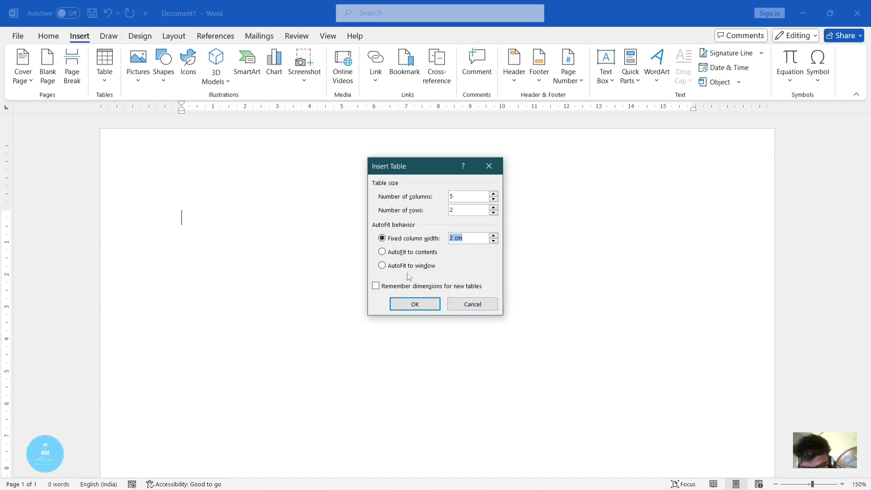
left_click(426, 304)
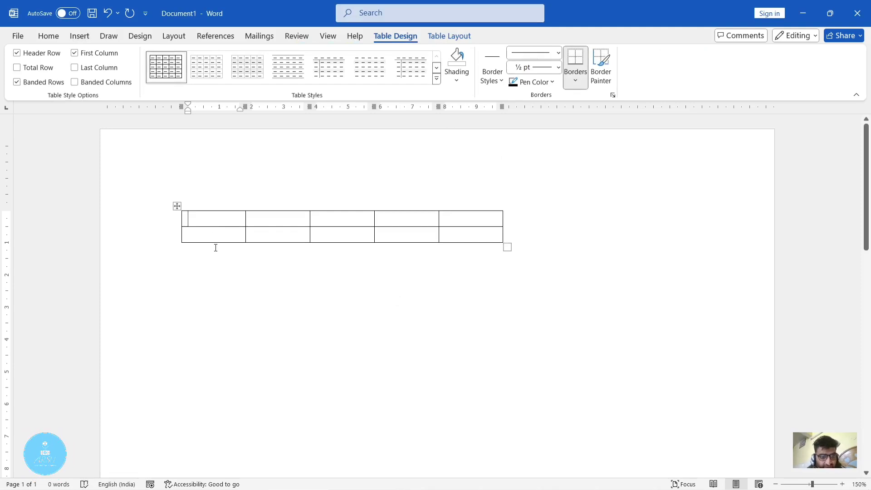
- Go through the table's second-row cells, then undo the table insertion
left_click(343, 234)
left_click(411, 233)
left_click(483, 234)
left_click(332, 323)
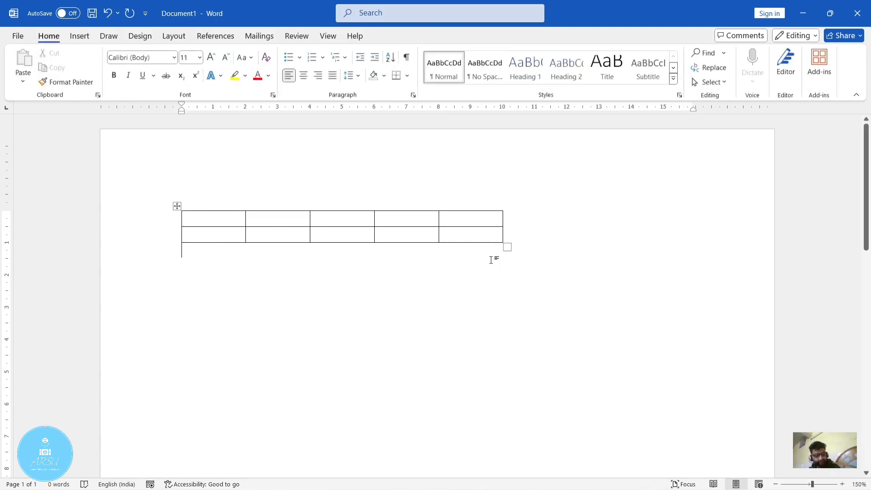
key("ctrl+z")
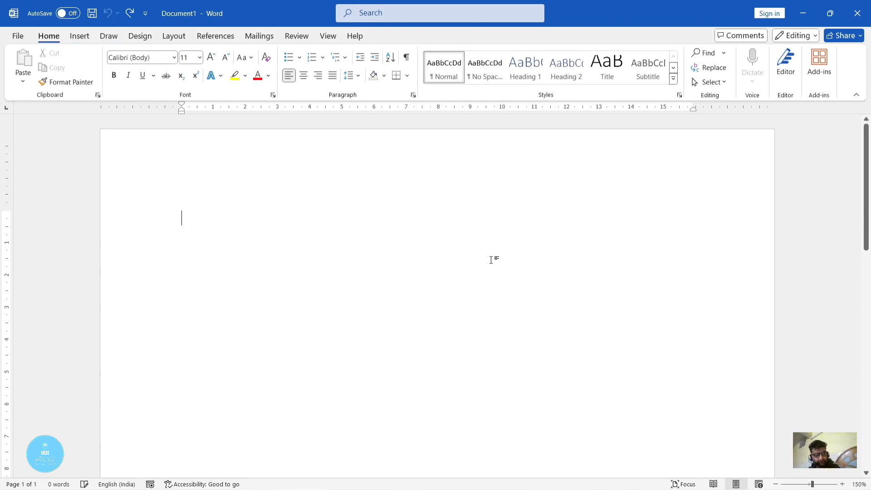
- Draw a table about 18 cm wide and 6.6 cm high, with a narrow nested cell about 0.6 cm wide inside it
left_click(79, 36)
left_click(105, 80)
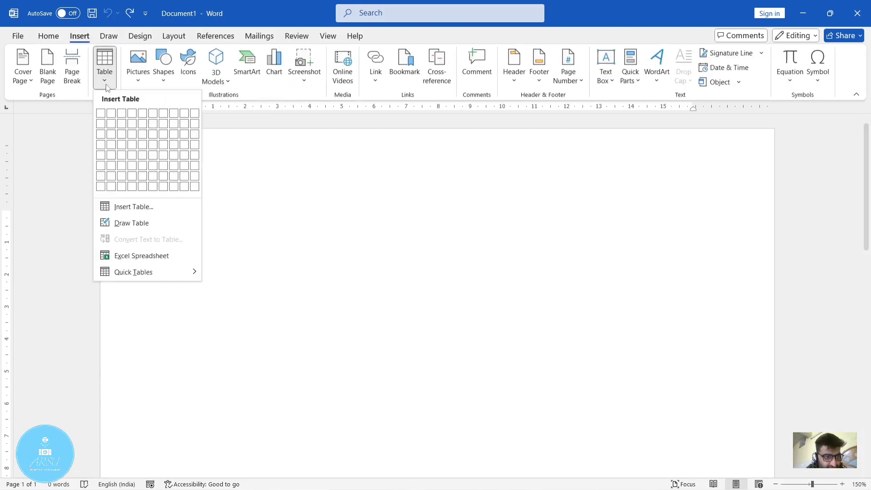
left_click(150, 222)
mouse_move(163, 180)
left_mouse_down()
mouse_move(208, 206)
mouse_move(450, 280)
mouse_move(678, 299)
mouse_move(744, 394)
left_mouse_up()
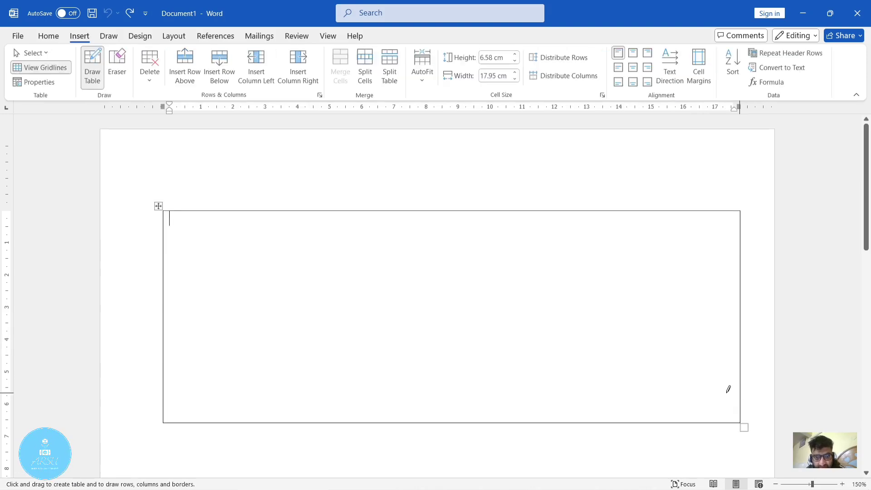
left_click_drag(411, 208, 417, 398)
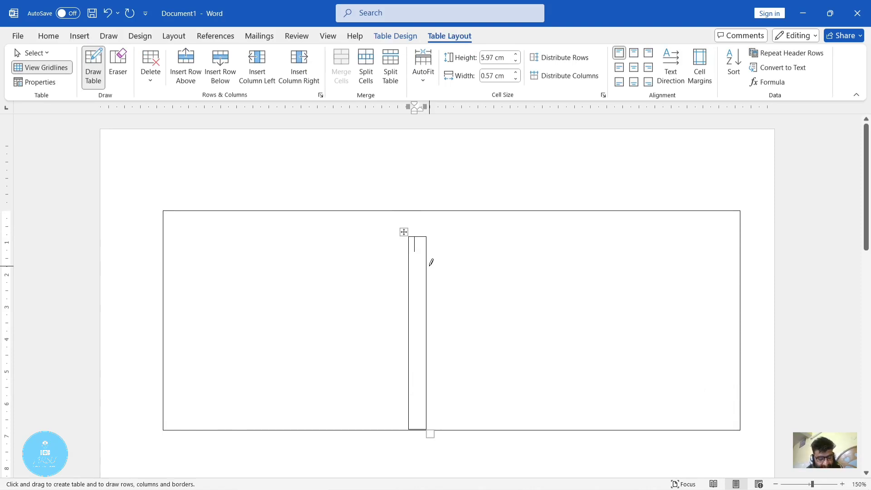
- Undo the narrow nested cell, and divide the table with a vertical line about 7.8 cm in and a horizontal line about 3 cm down
key("ctrl+z")
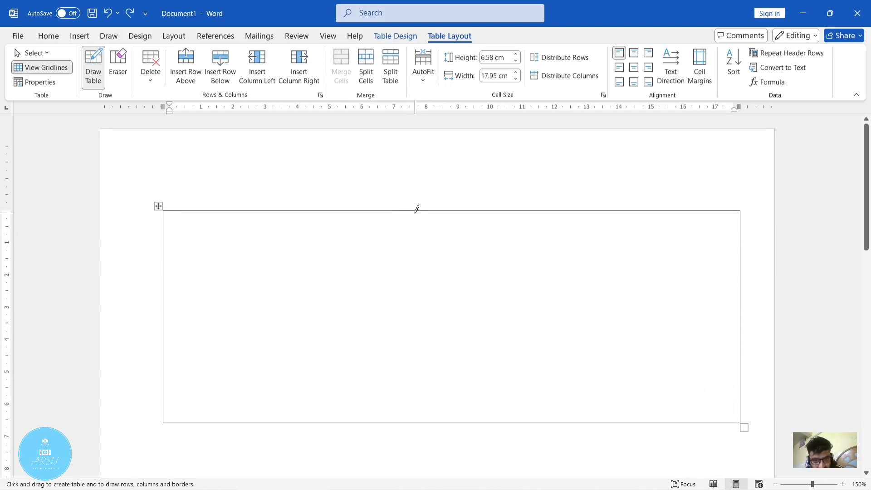
left_click_drag(417, 208, 420, 421)
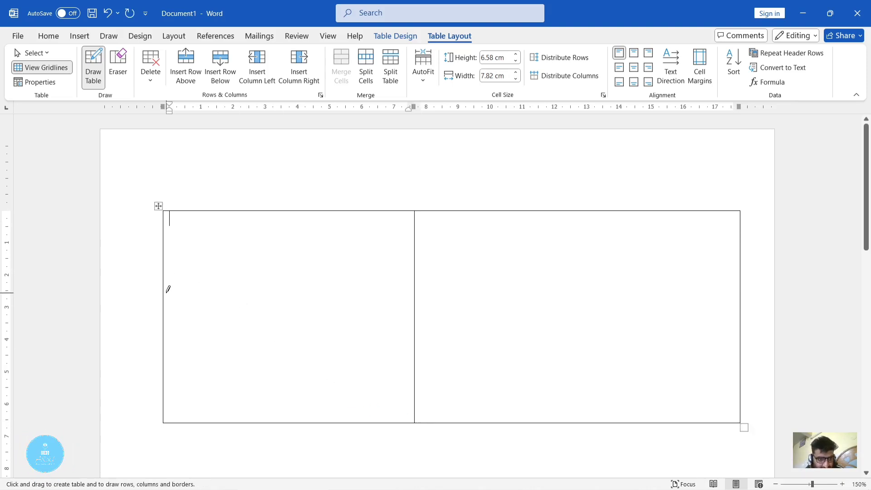
mouse_move(169, 308)
left_mouse_down()
mouse_move(486, 318)
mouse_move(666, 301)
mouse_move(739, 310)
left_mouse_up()
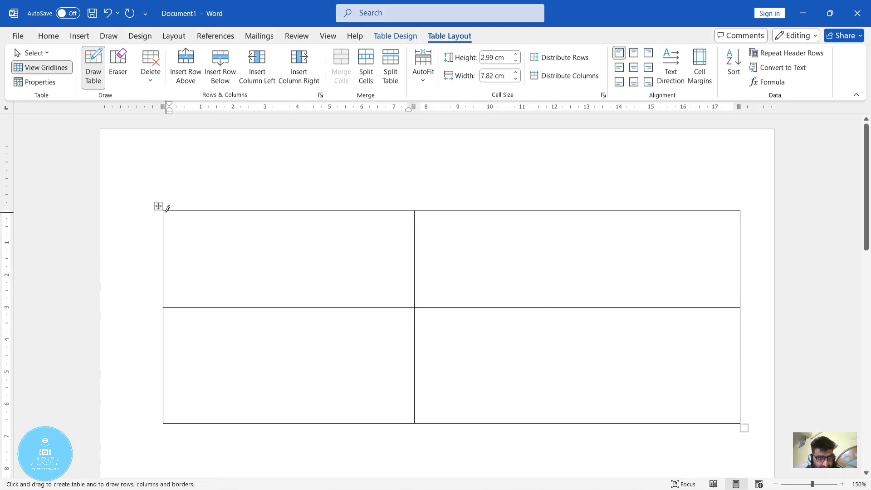
- Draw a falling diagonal across the table's upper-left cell and a rising diagonal across its upper-right cell
left_click_drag(402, 298, 414, 303)
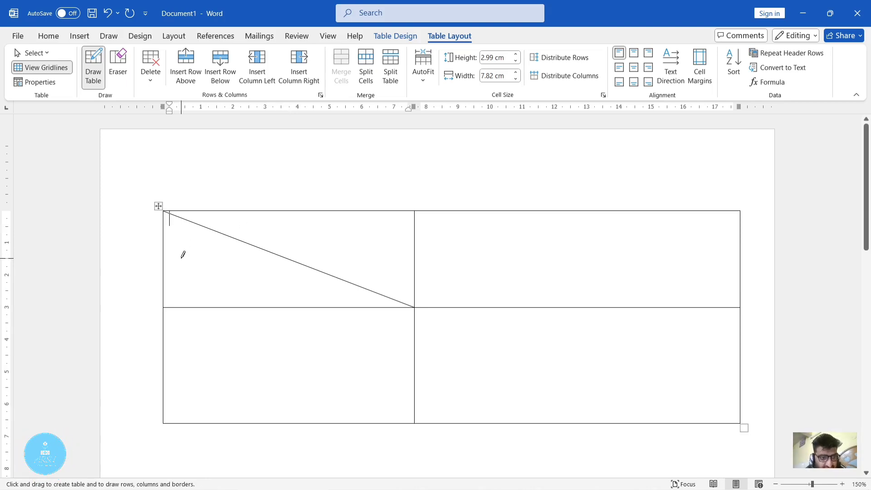
left_click(457, 234)
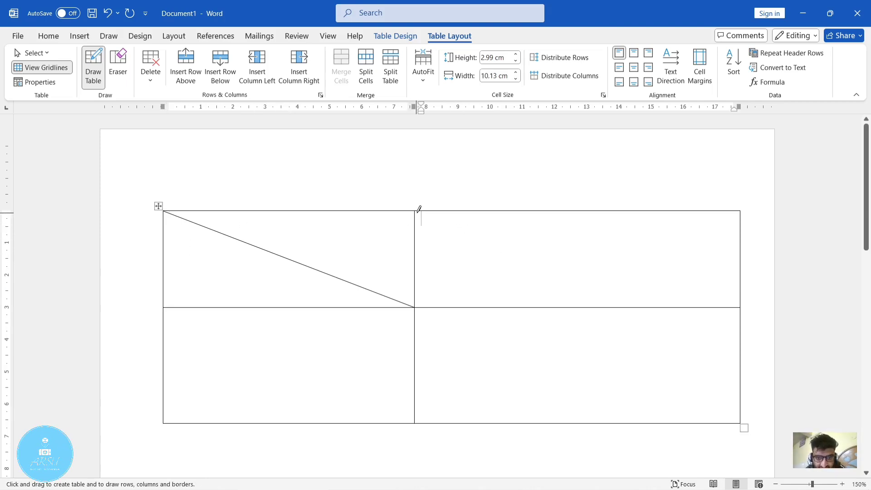
left_click_drag(420, 301, 735, 218)
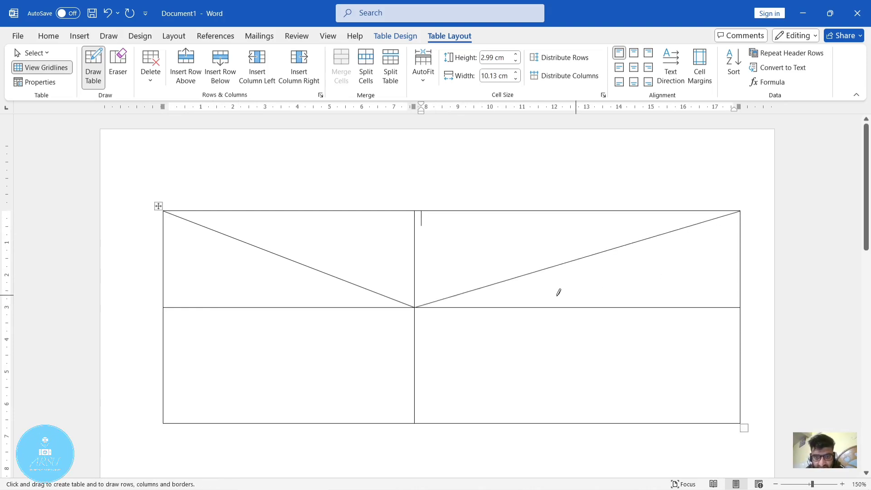
left_click(478, 358)
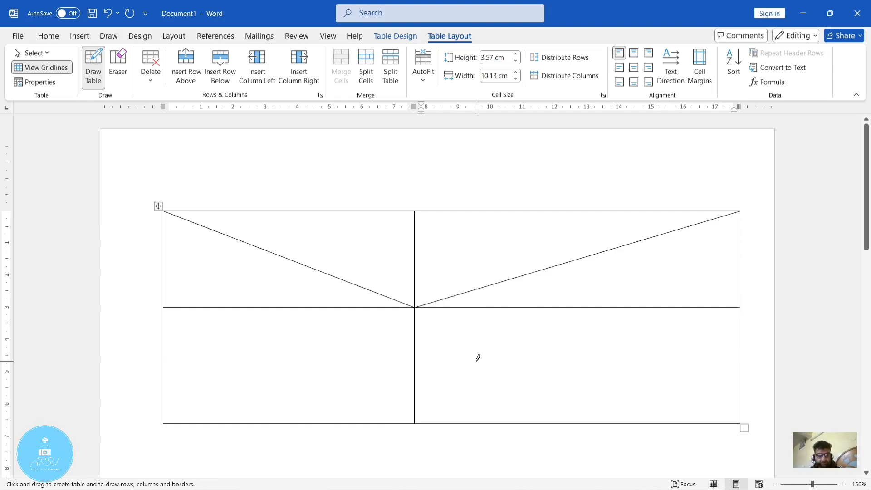
- Undo the diagonals, the dividing lines and the drawn table itself
key("ctrl+z")
key("ctrl+z")
key("ctrl+z")
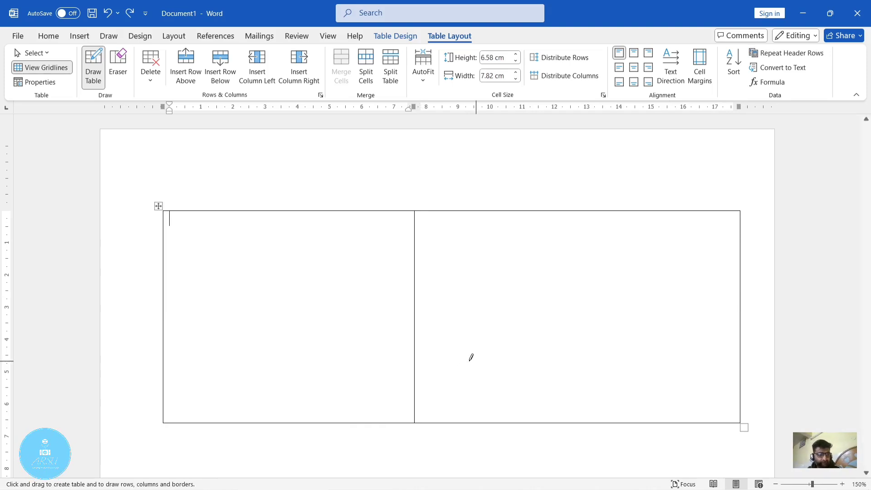
key("ctrl+z")
key("ctrl+z")
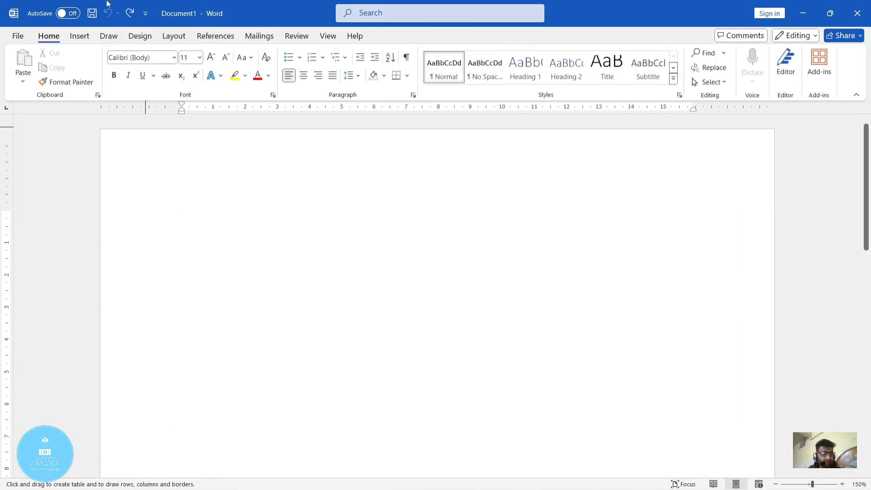
- Insert an embedded Excel spreadsheet as a table on the blank page
left_click(81, 37)
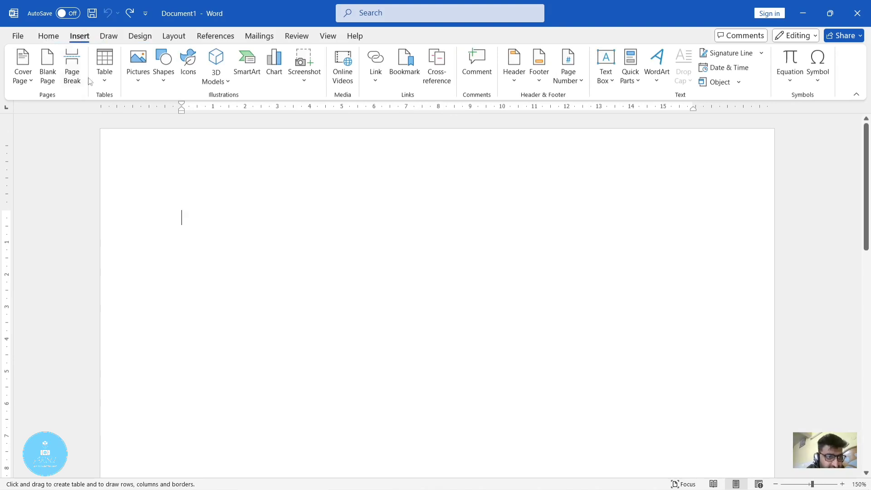
left_click(109, 84)
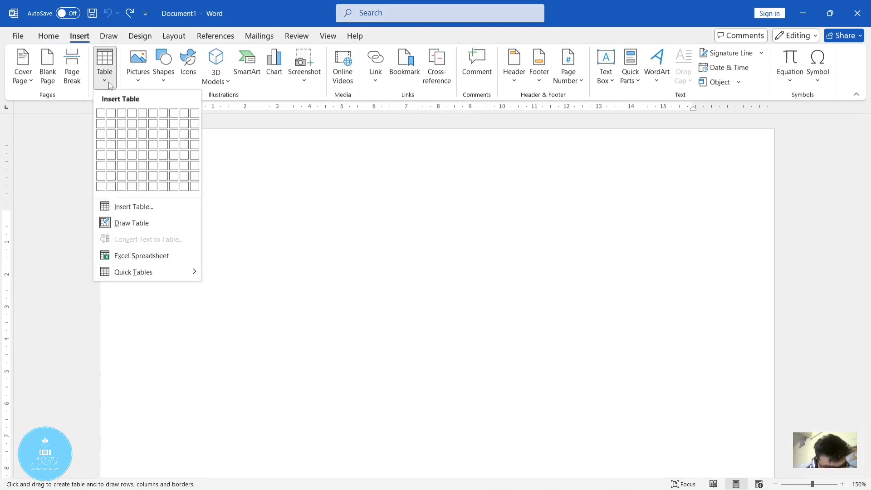
left_click(142, 256)
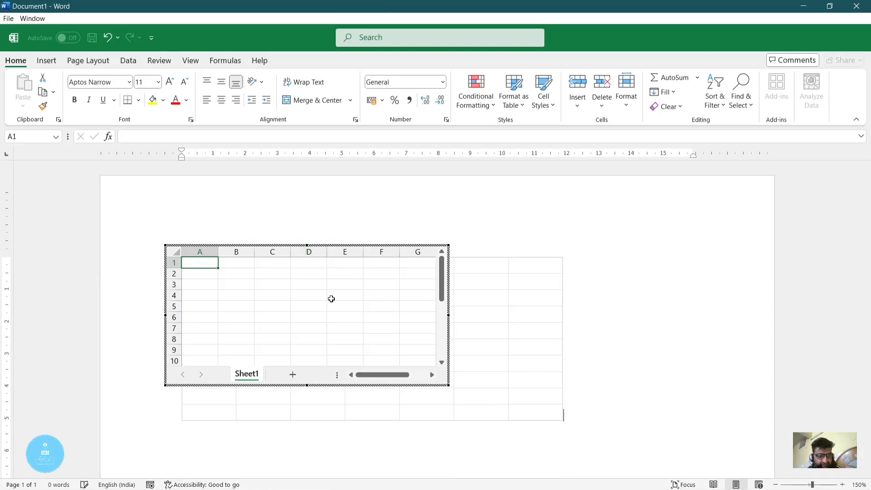
- Select several cells in the embedded worksheet, including D3 and finally B3, and return to the document
left_click(331, 286)
left_click(380, 295)
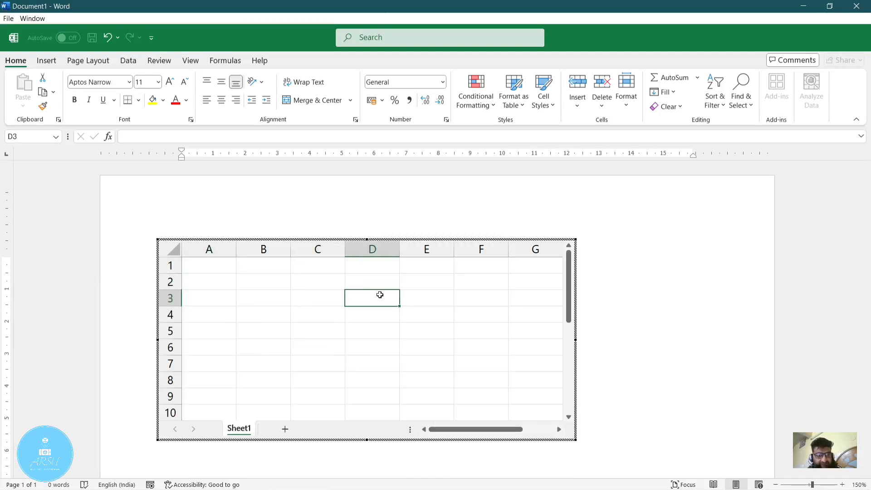
left_click(425, 310)
left_click(245, 297)
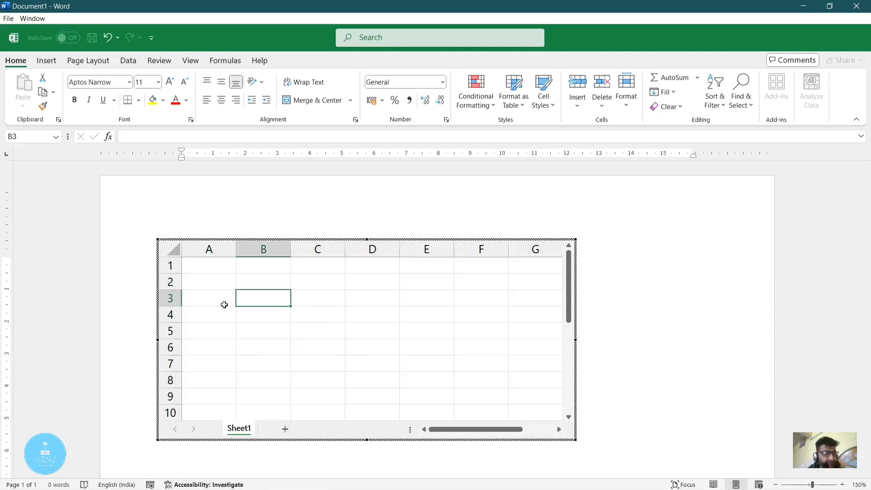
left_click(471, 173)
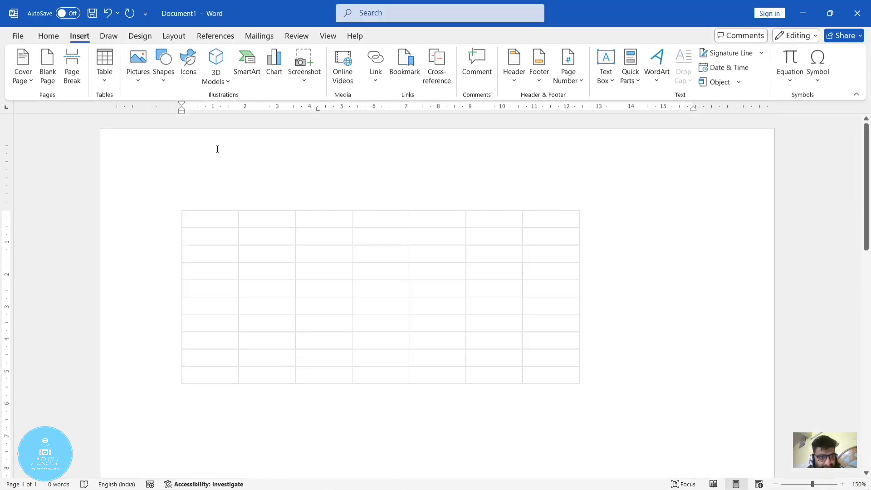
- Reopen the embedded worksheet for editing to look through its rows, and undo the spreadsheet insertion
left_click(224, 248)
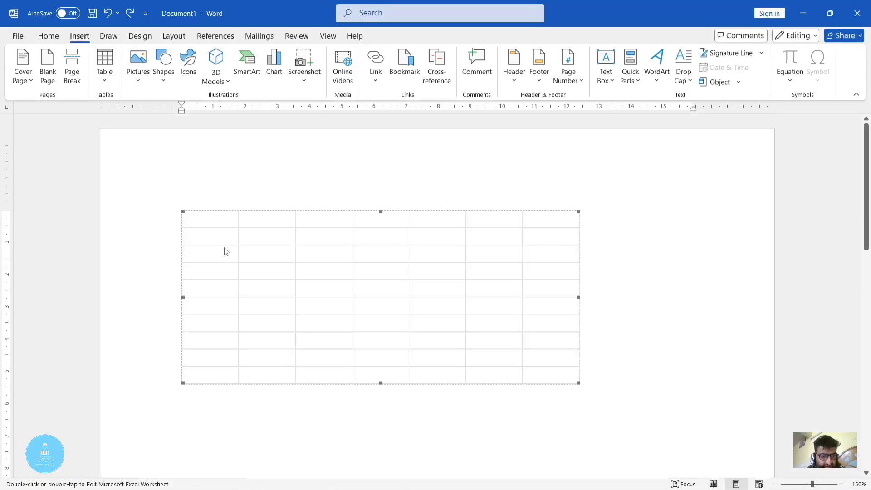
left_click(286, 260)
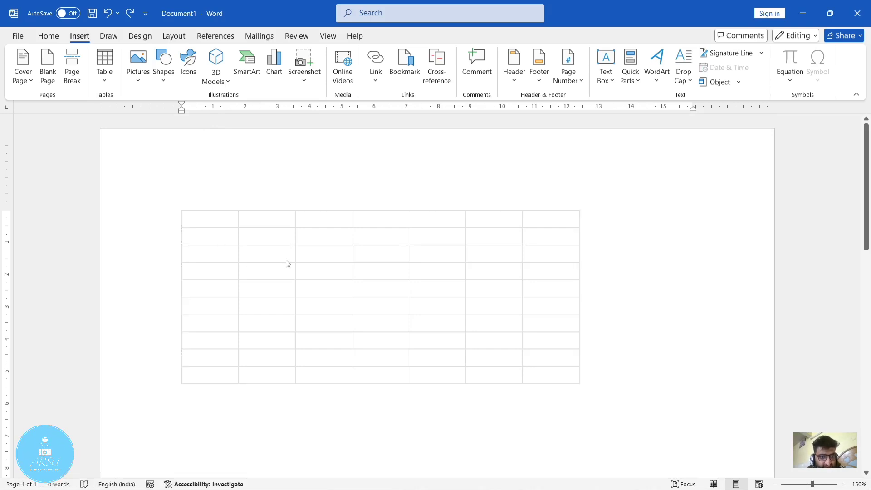
double_click(395, 307)
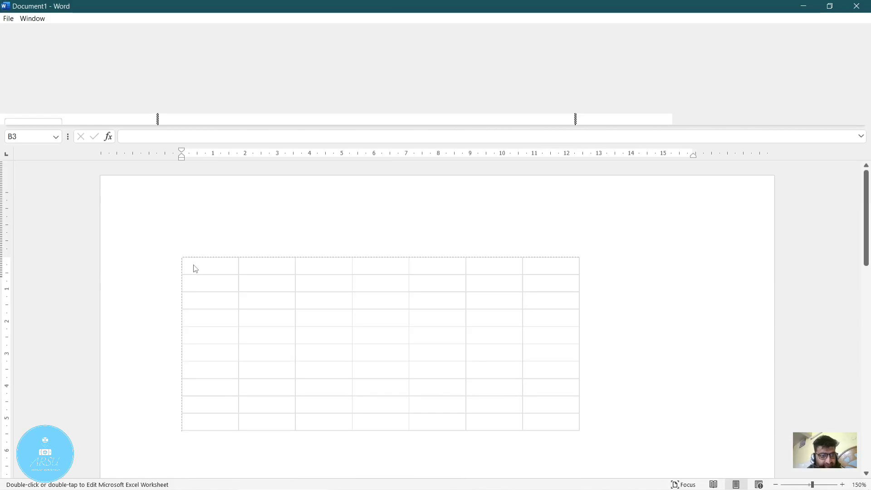
scroll(449, 348, "down", 5)
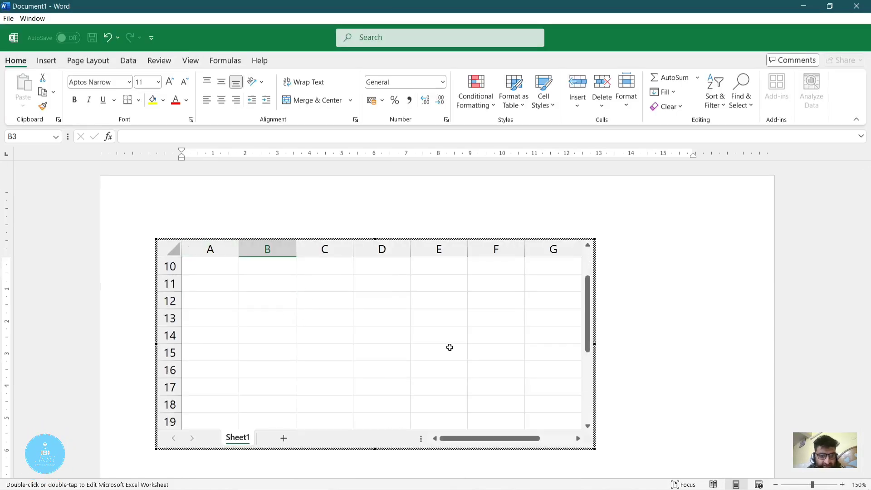
scroll(450, 347, "down", 6)
scroll(449, 346, "up", 11)
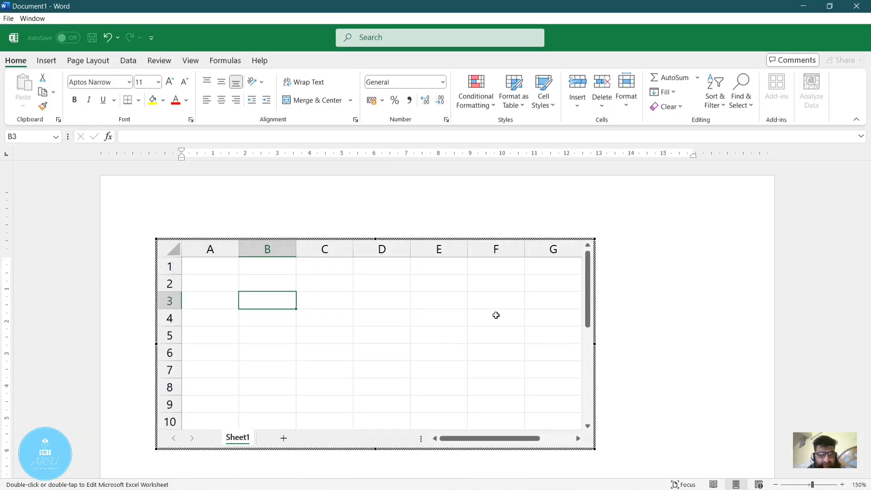
left_click(687, 298)
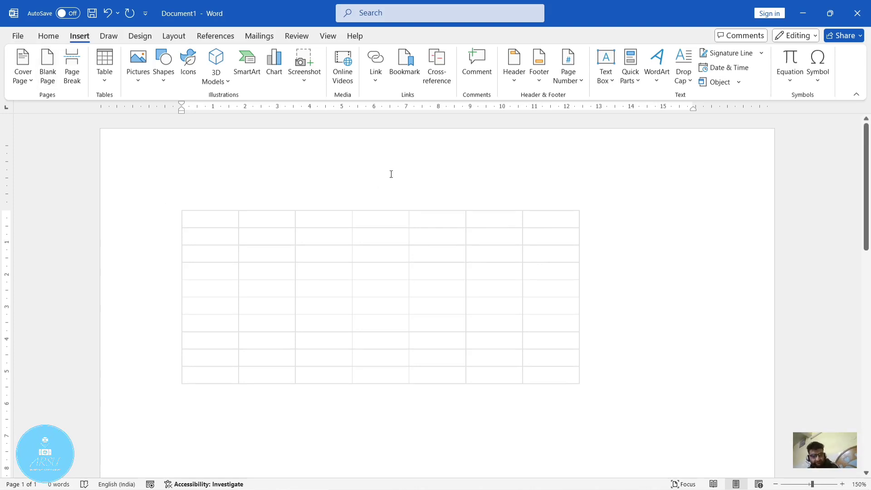
key("ctrl+z")
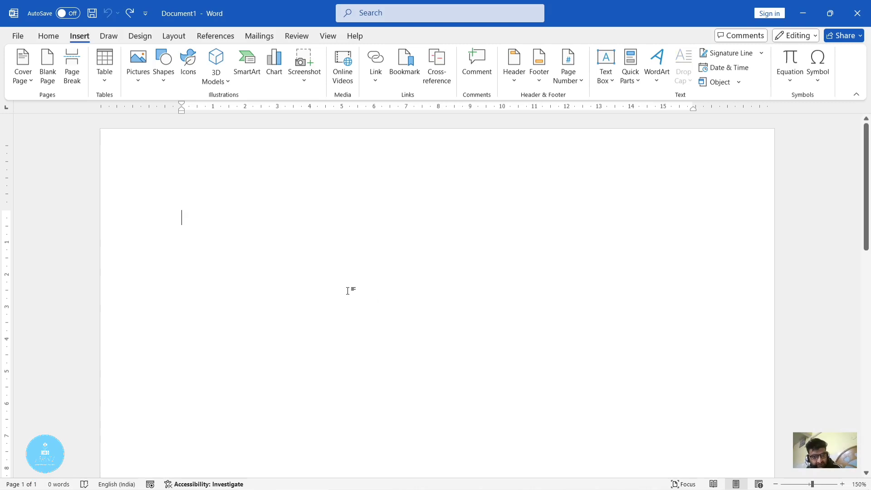
- Examine the built-in Quick Tables gallery, from the calendars to the With Subheads designs, and the other table options
left_click(107, 78)
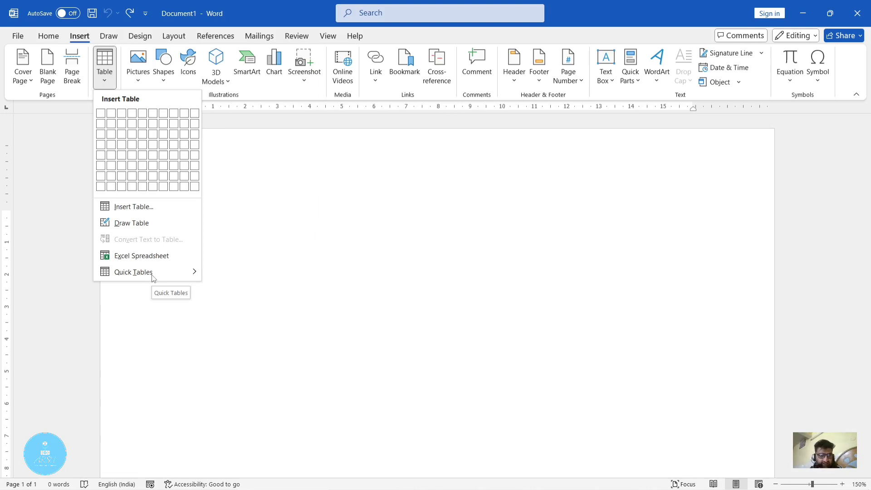
left_click(309, 302)
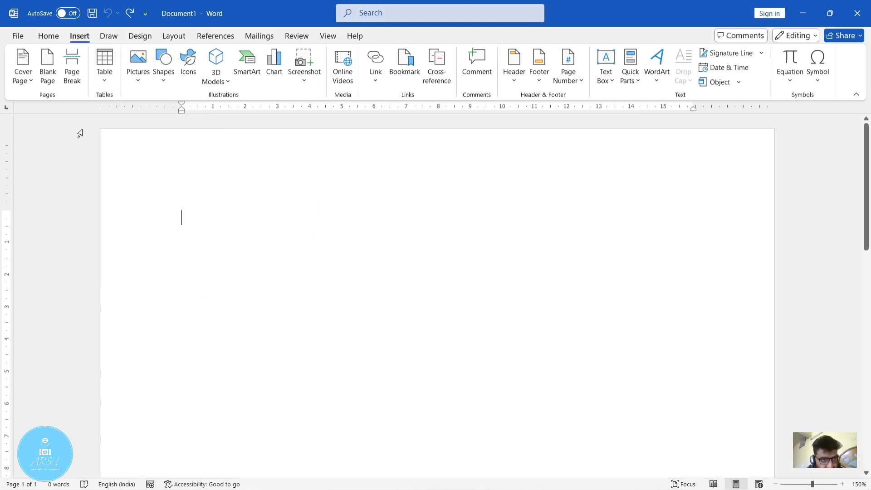
left_click(104, 79)
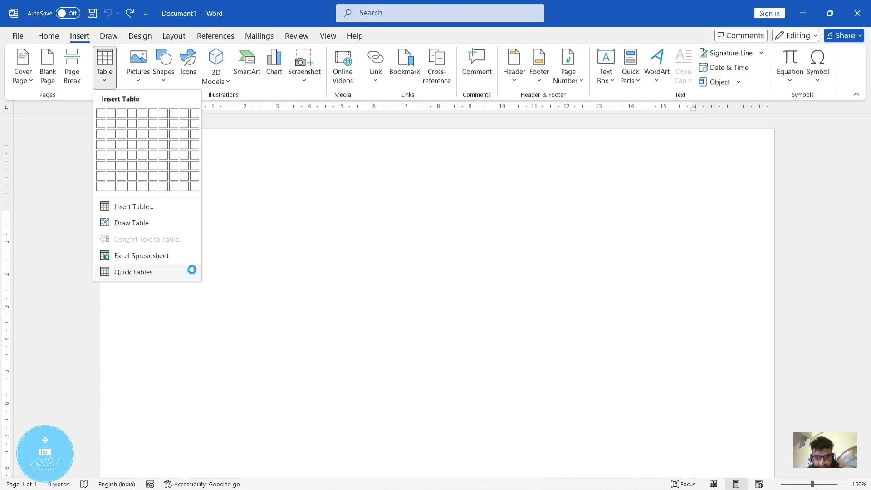
mouse_move(191, 270)
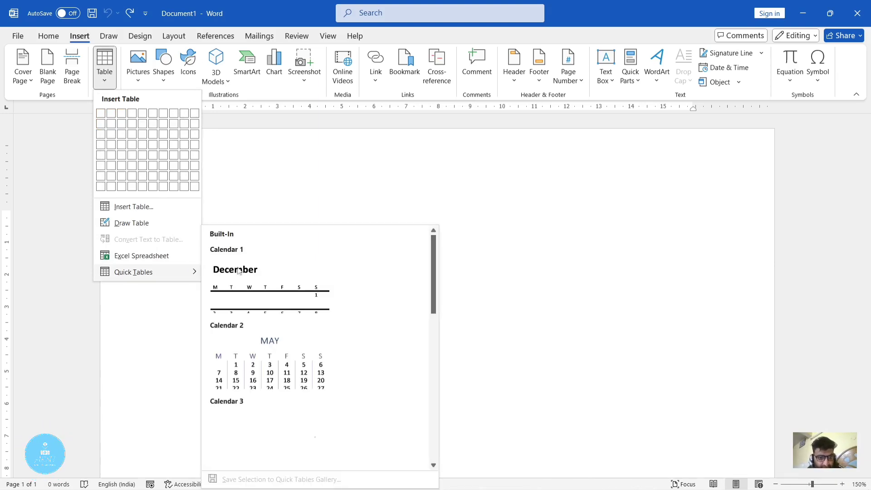
scroll(317, 304, "down", 10)
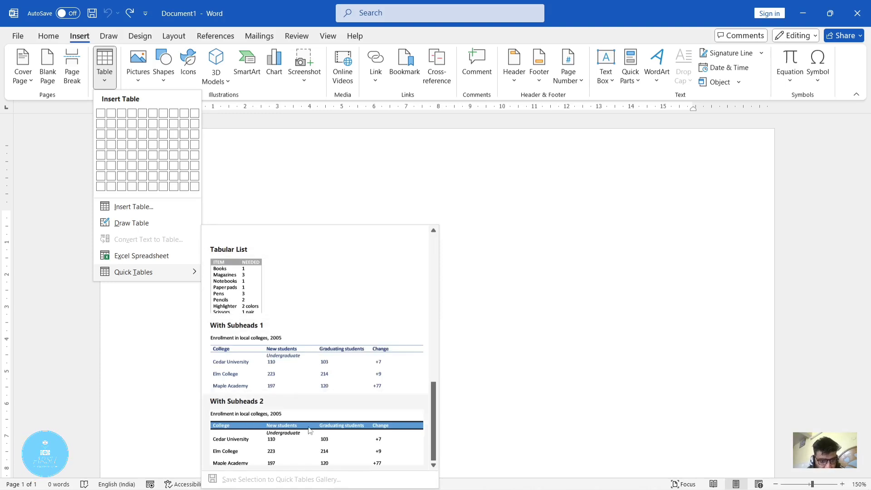
scroll(316, 308, "up", 3)
scroll(316, 308, "down", 3)
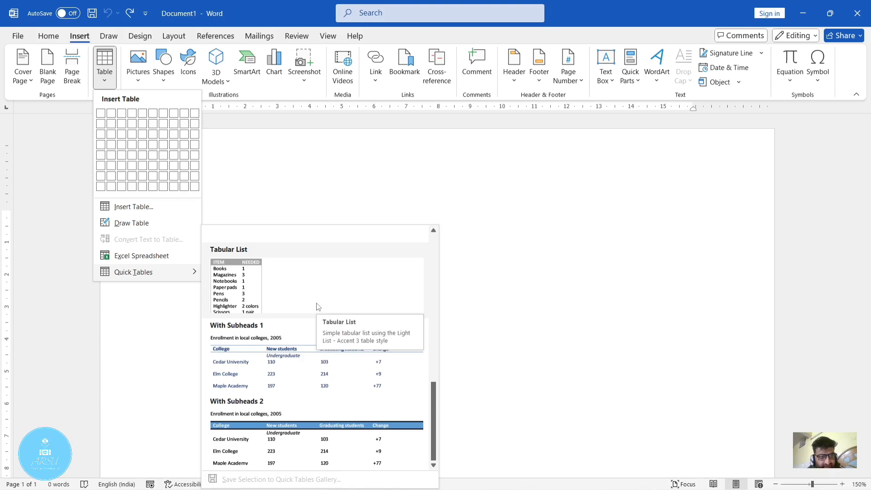
left_click(518, 248)
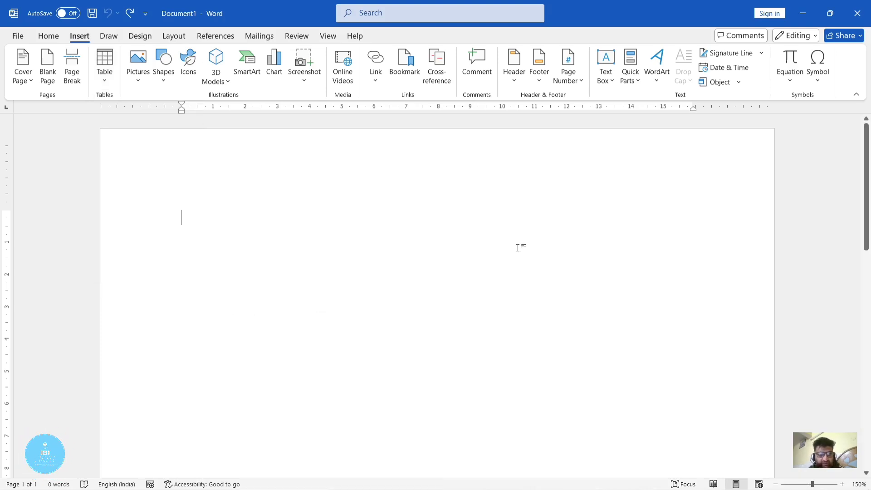
left_click(95, 81)
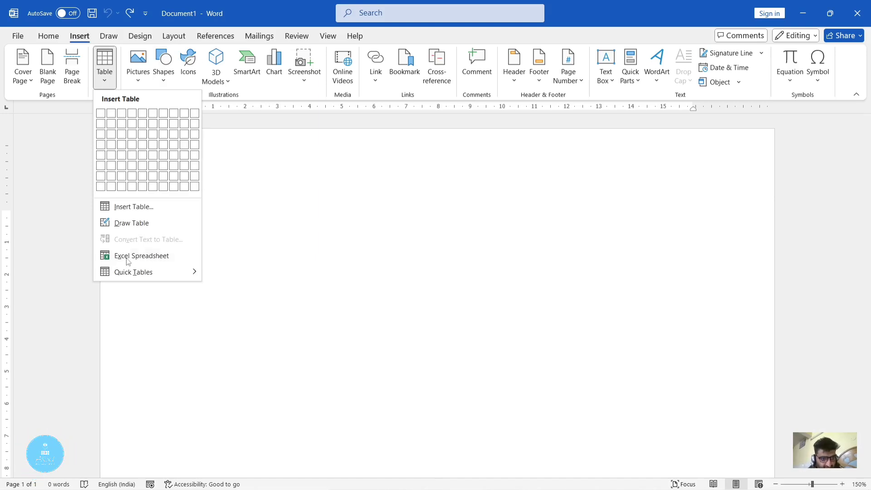
left_click(401, 157)
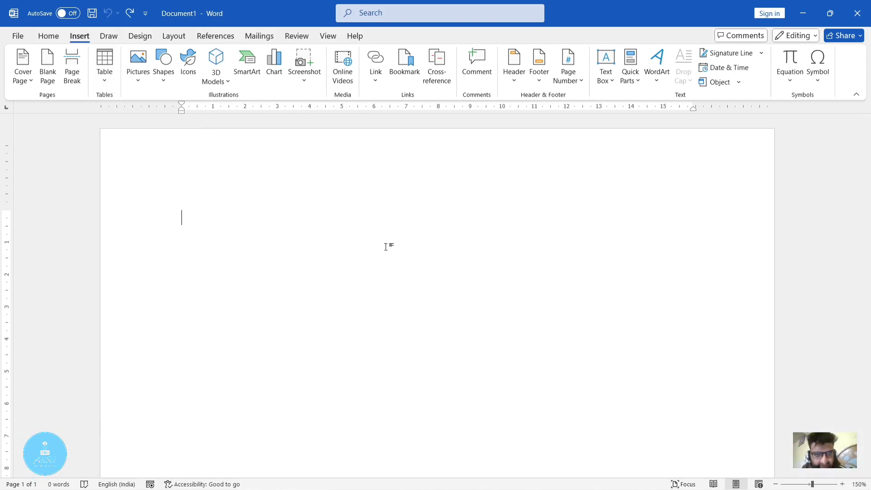
- Enter the tab-separated heading line "Name", "class", "roll no", "sec" and start a new paragraph below it
type("name")
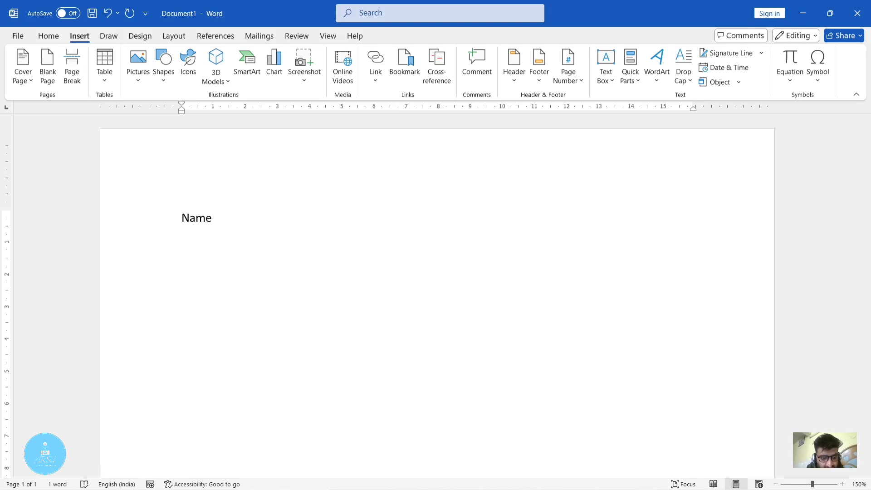
type(" class")
key("Tab")
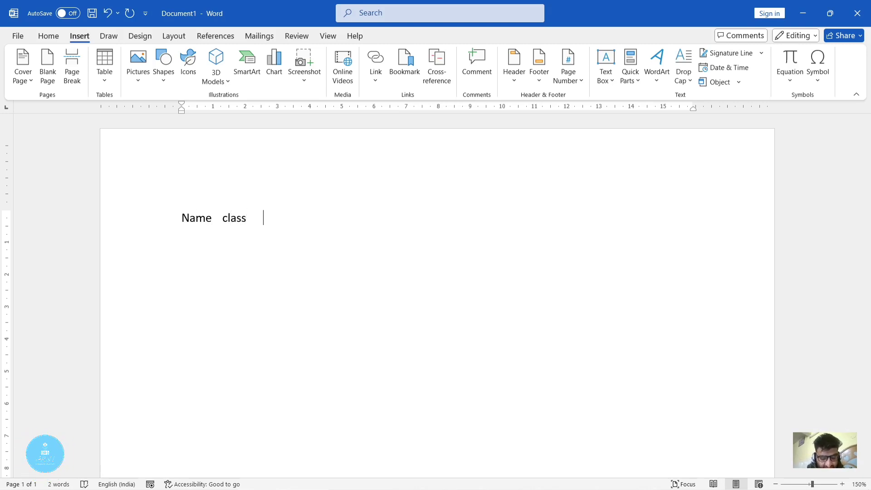
type("roll no")
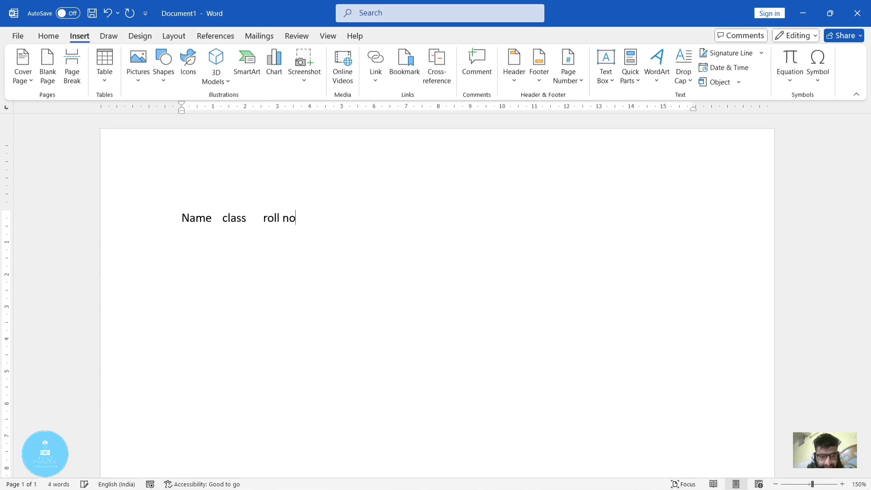
key("Tab")
type("d")
key("BackSpace")
type("sec")
key("Return")
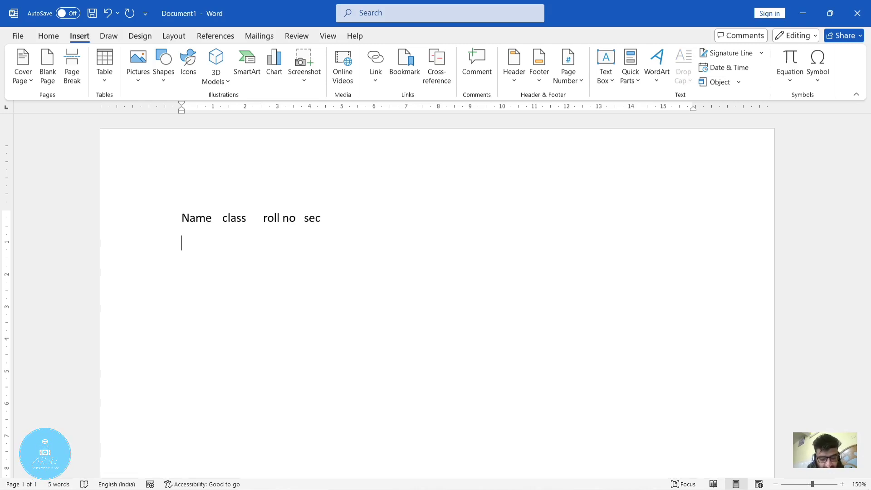
- Enter the first student's tab-separated line with the student's name, "8th", "4" and "b" below the headings
type("ak")
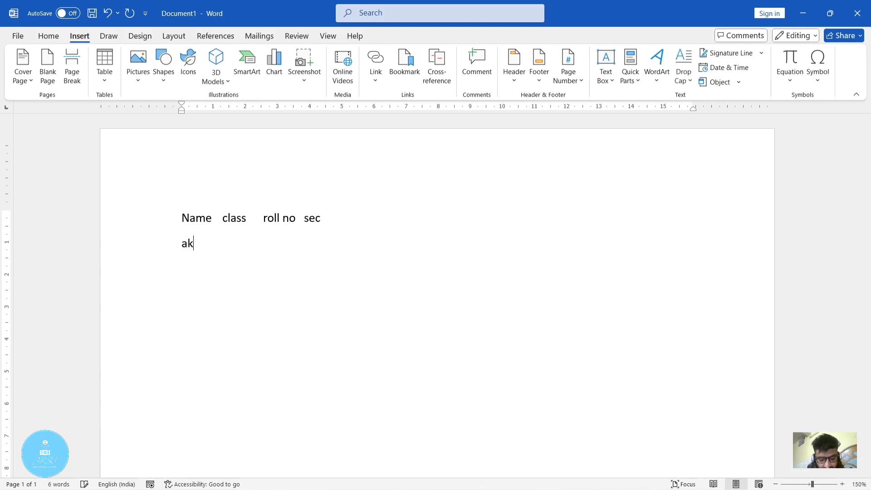
type("kash ")
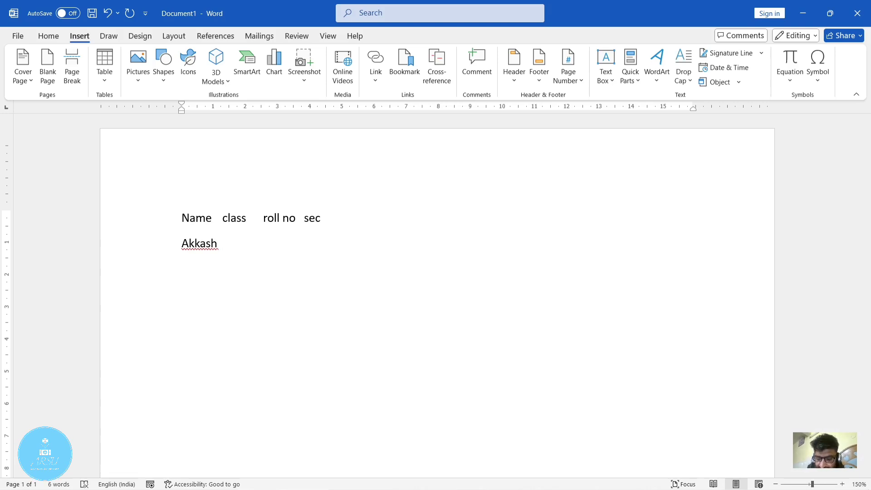
type("8th")
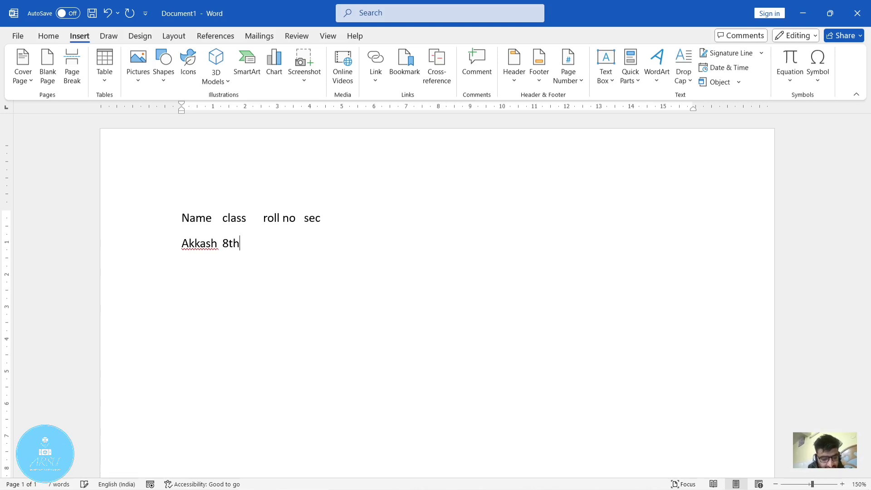
key("Tab")
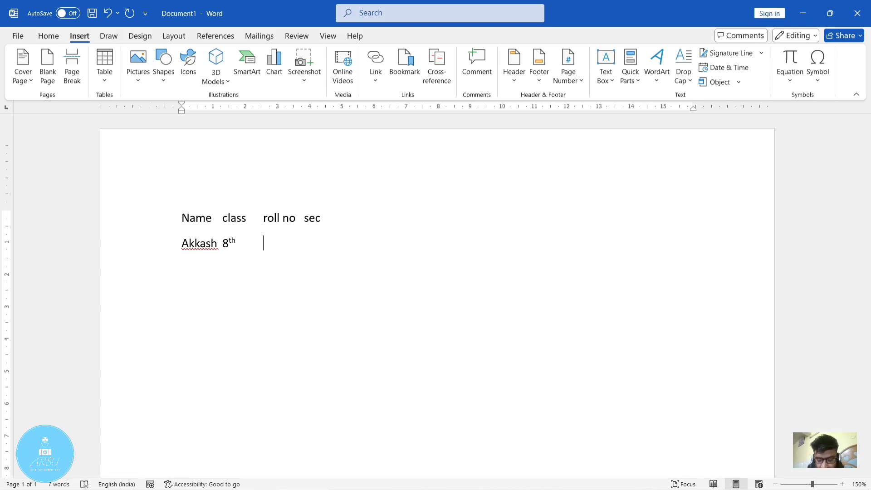
type("4 ")
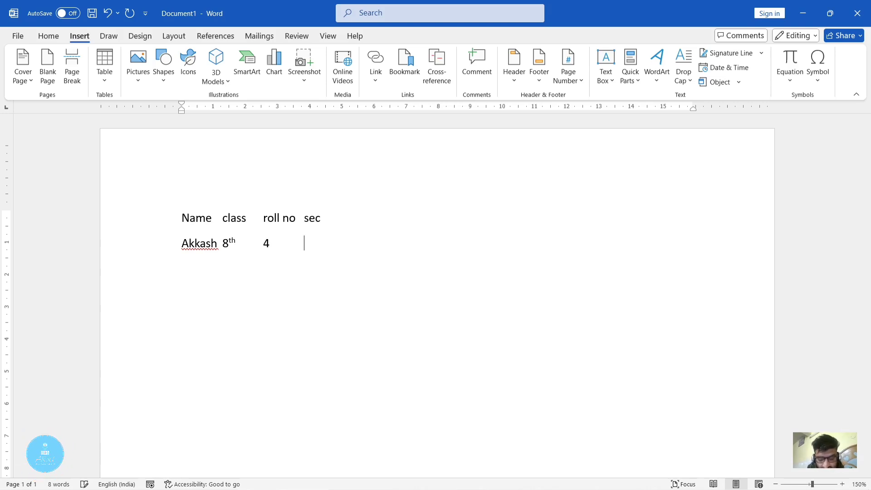
type("b")
key("Return")
- Add the second student's tab-separated line with the student's name, "8th", "8" and "a"
type("ramesh")
key("Tab")
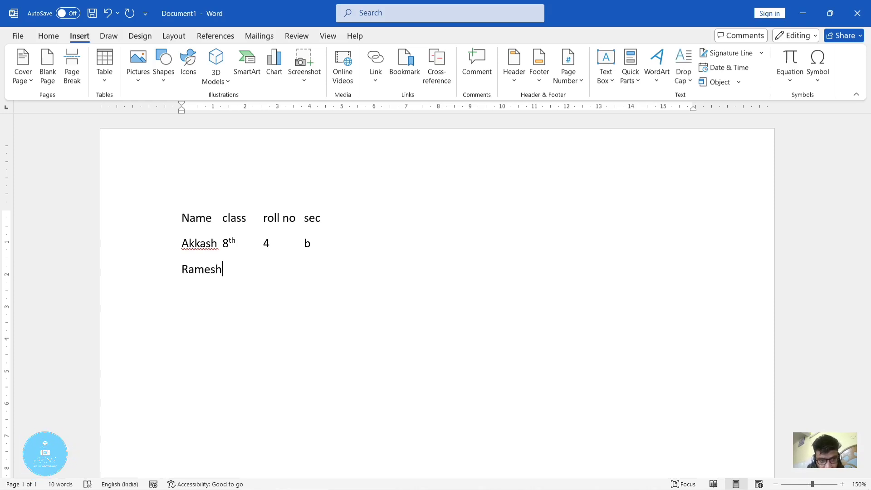
type("8th")
key("Tab")
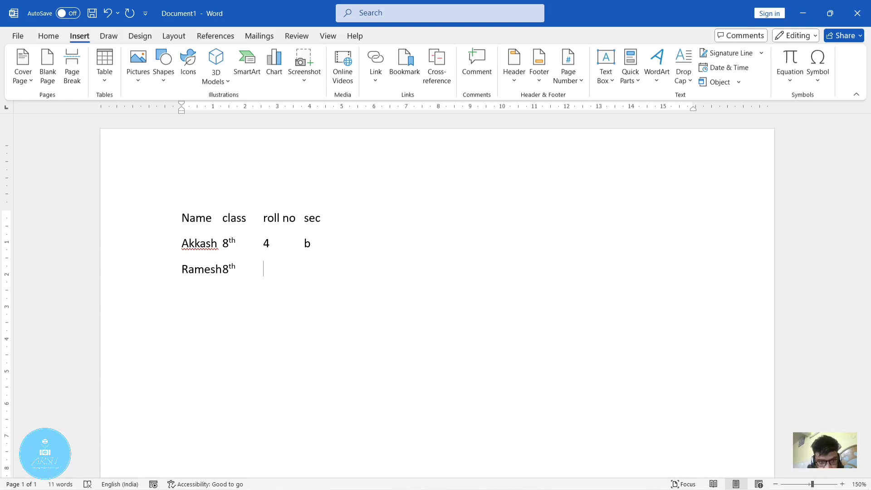
type("8")
key("Tab")
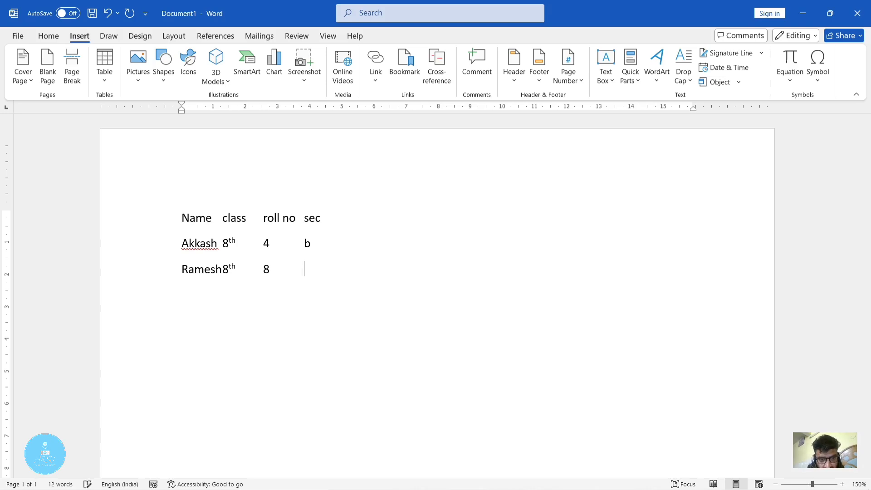
type("a")
key("Return")
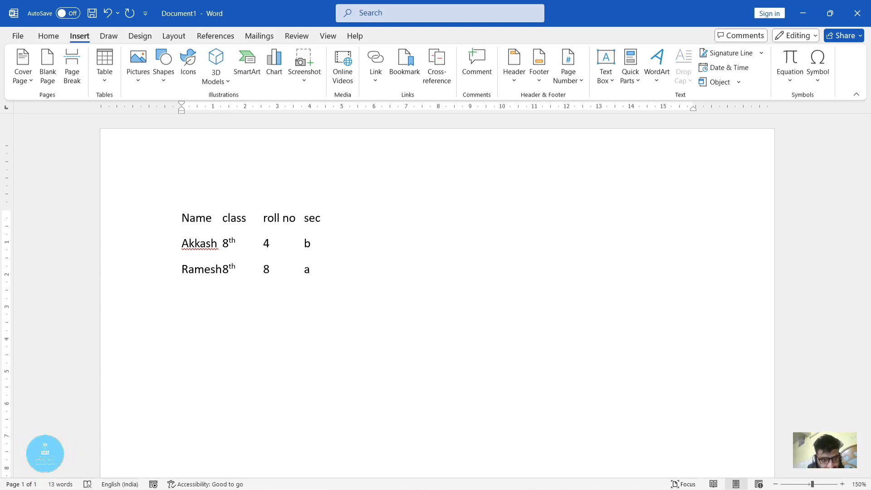
- Add the third student's tab-separated line with the student's name, "8th", "7" and "a", ending with a new paragraph
type("suresh")
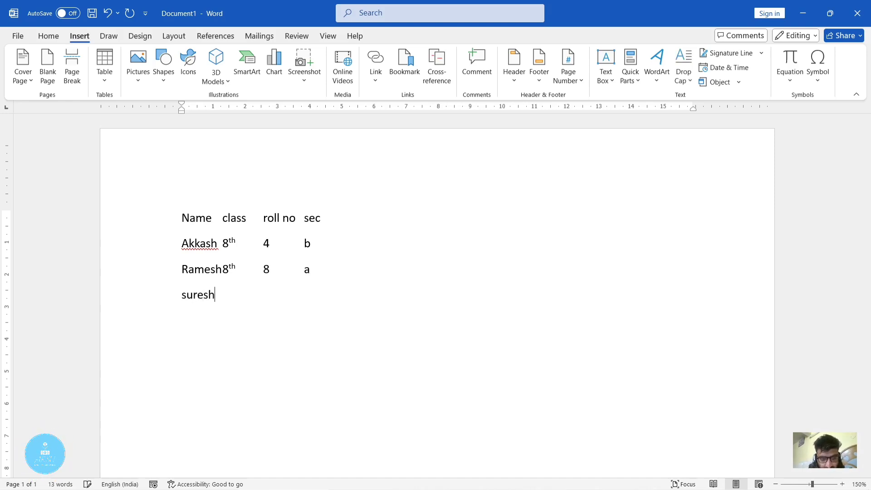
key("Tab")
type("8th")
key("Tab")
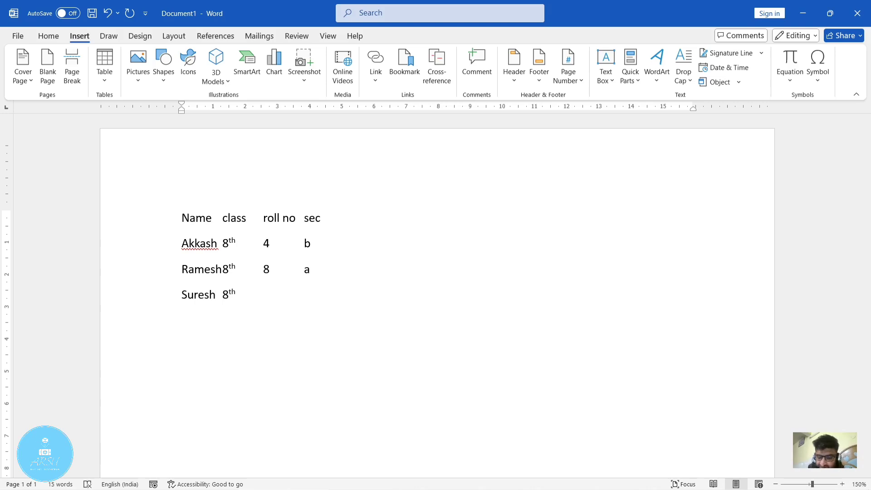
type("7")
key("Tab")
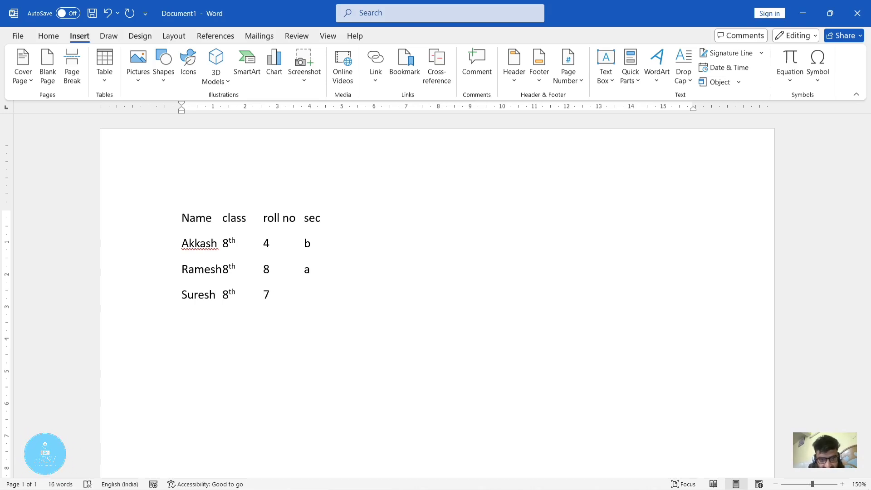
type("a")
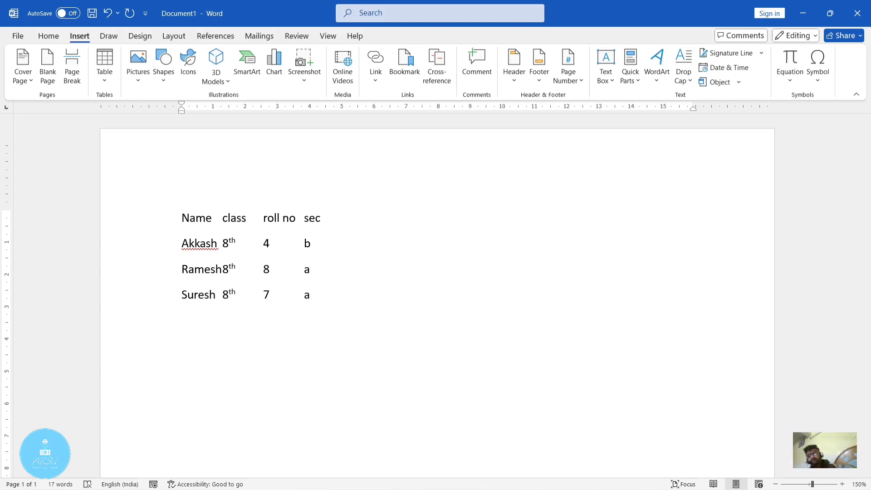
key("Return")
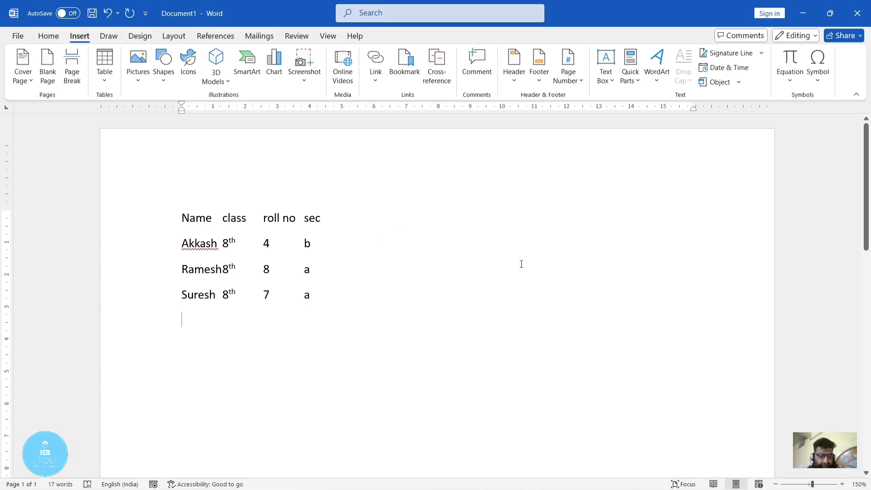
- Check the availability of the Convert Text to Table option with the four lines selected and with nothing selected
left_click_drag(330, 300, 131, 203)
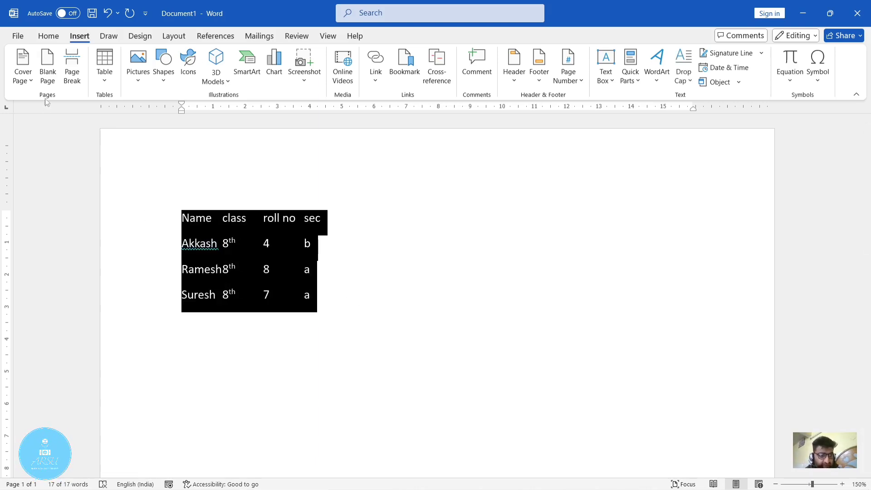
left_click(106, 79)
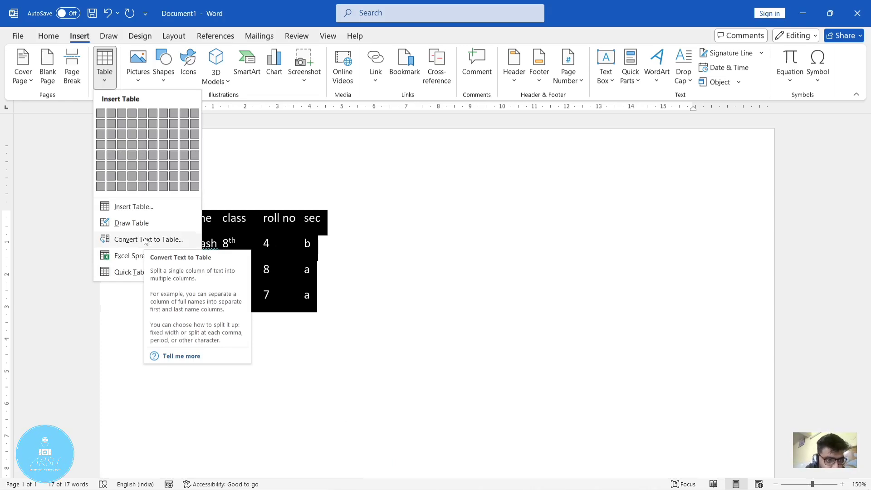
left_click(296, 386)
left_click(335, 301)
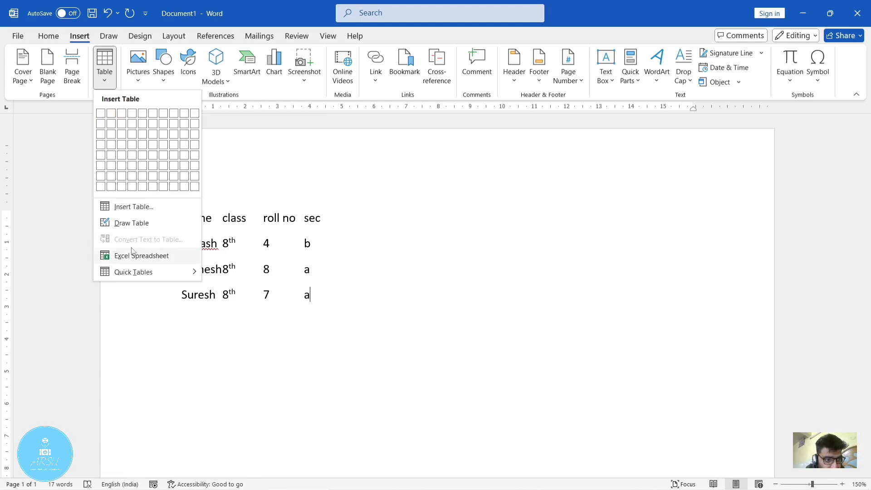
left_click(393, 343)
- Start converting all four tab-separated lines to a table and set the fixed column width to 5 cm
left_click_drag(348, 296, 170, 218)
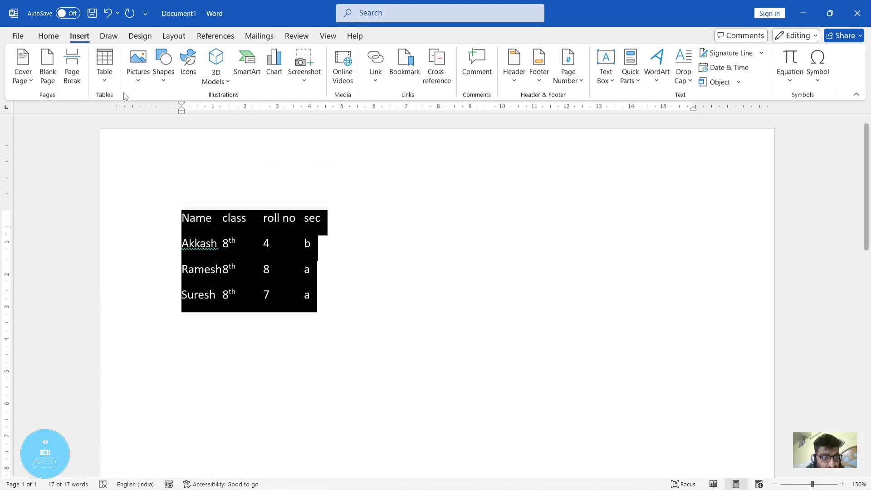
left_click(105, 80)
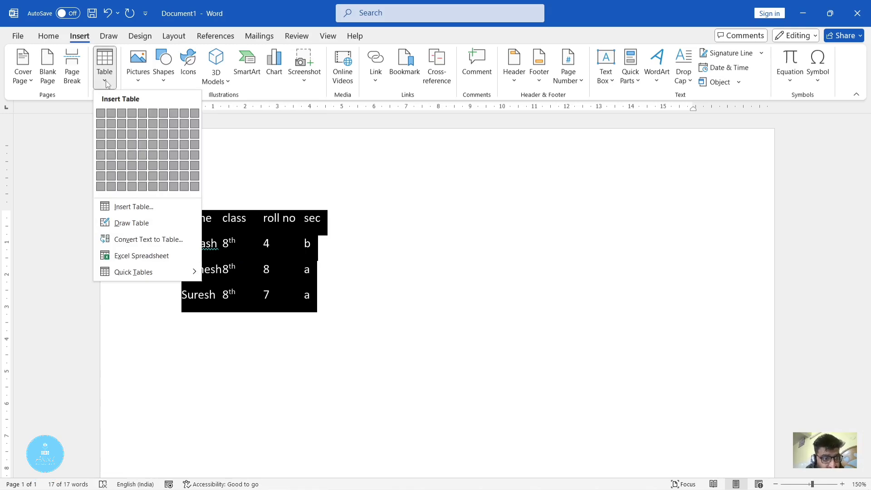
left_click(144, 240)
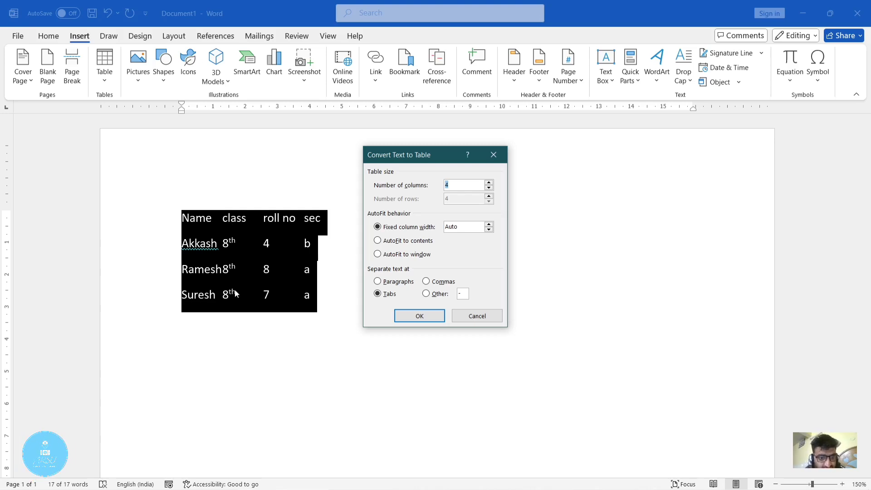
left_click(490, 224)
left_click(490, 224)
left_click(489, 224)
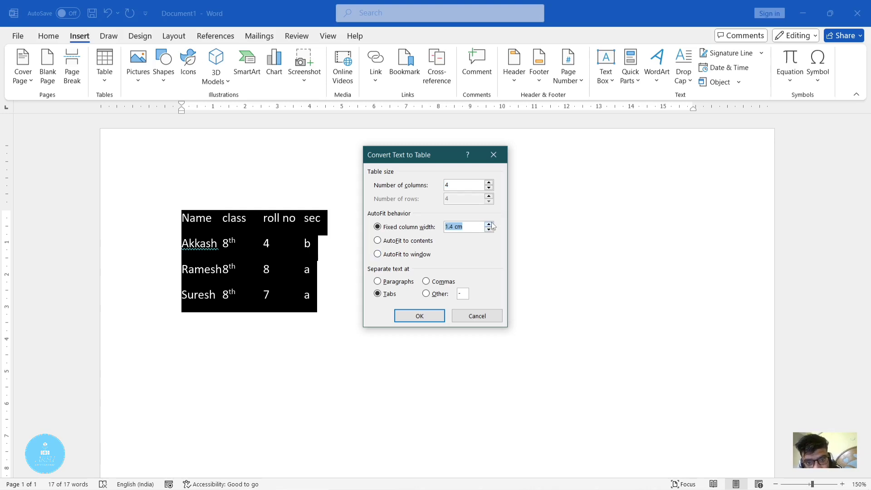
left_click(490, 224)
left_click(490, 225)
left_click(490, 224)
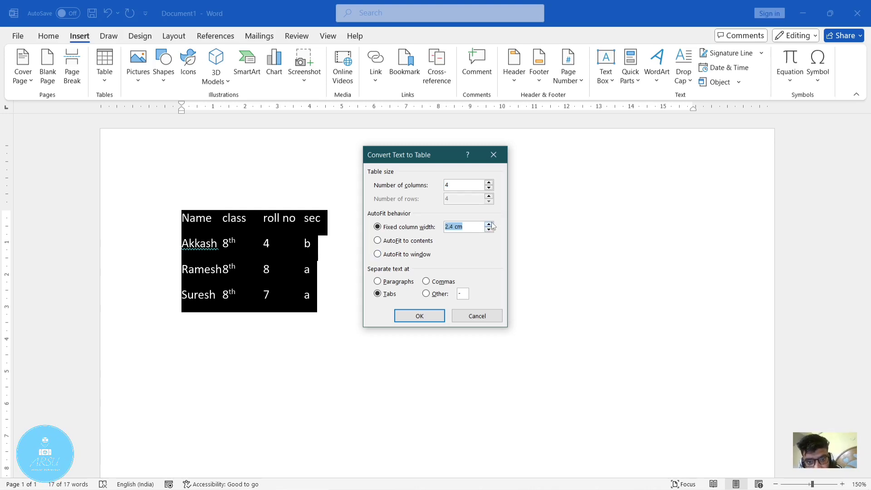
left_click(489, 224)
left_click(490, 224)
left_click(490, 224)
left_click(490, 224)
left_click(490, 224)
left_click(489, 225)
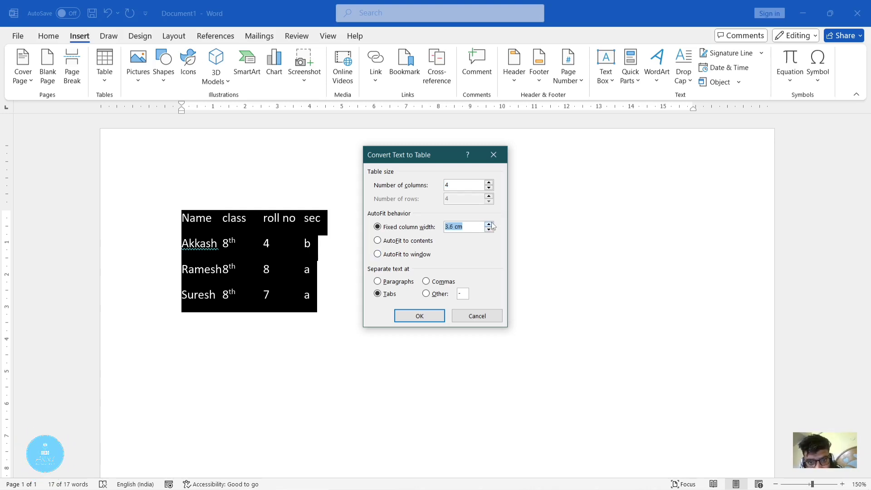
left_click(490, 224)
left_click(490, 224)
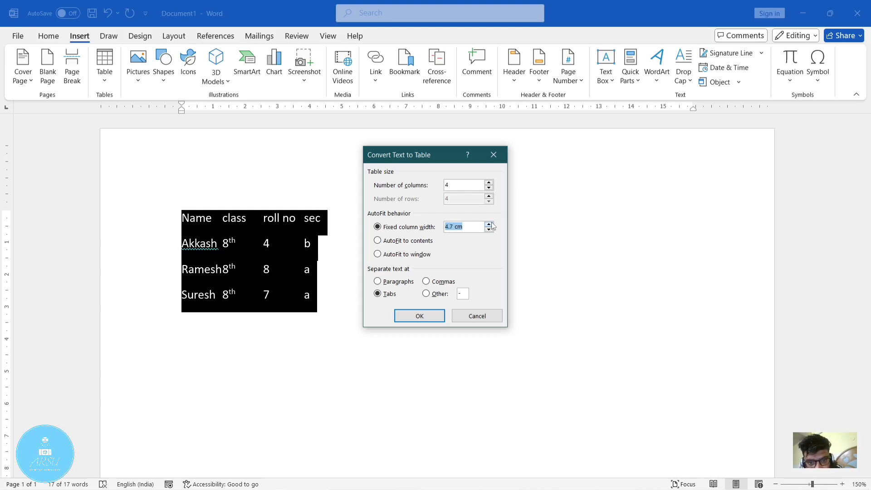
left_click(490, 225)
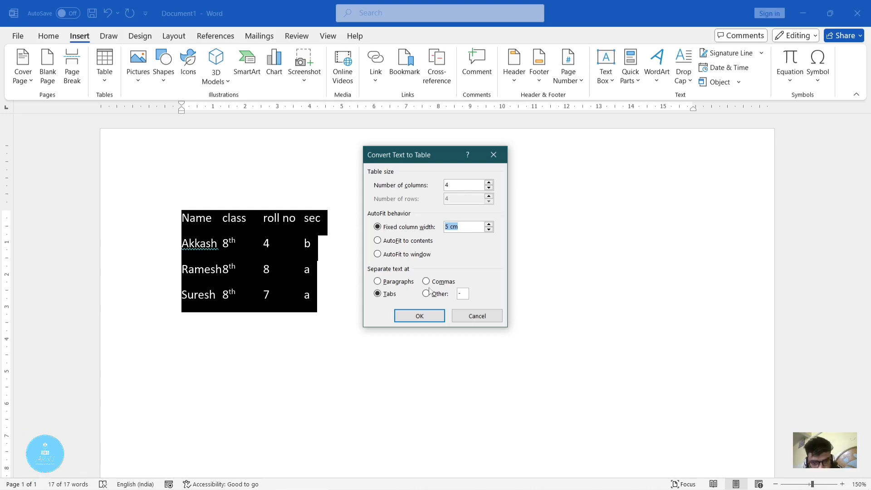
- Try the Paragraphs, Commas and Other separators for the conversion, clearing the custom separator character
left_click(391, 283)
left_click(426, 282)
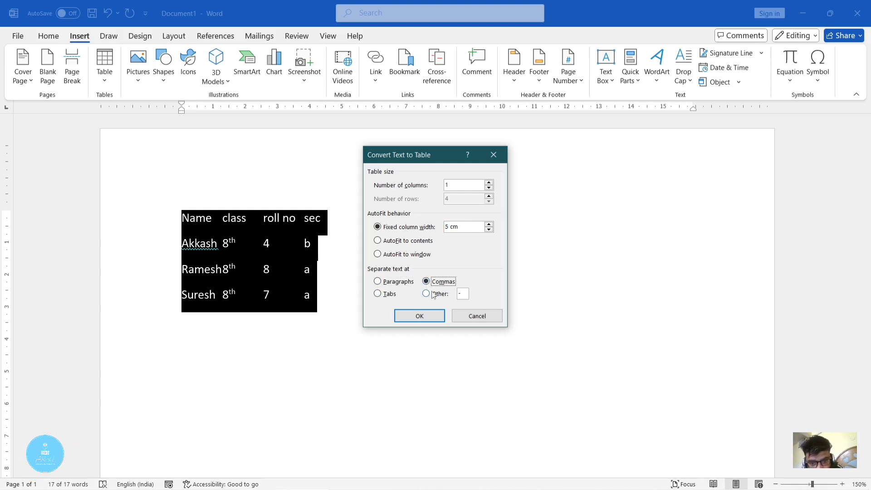
left_click(426, 295)
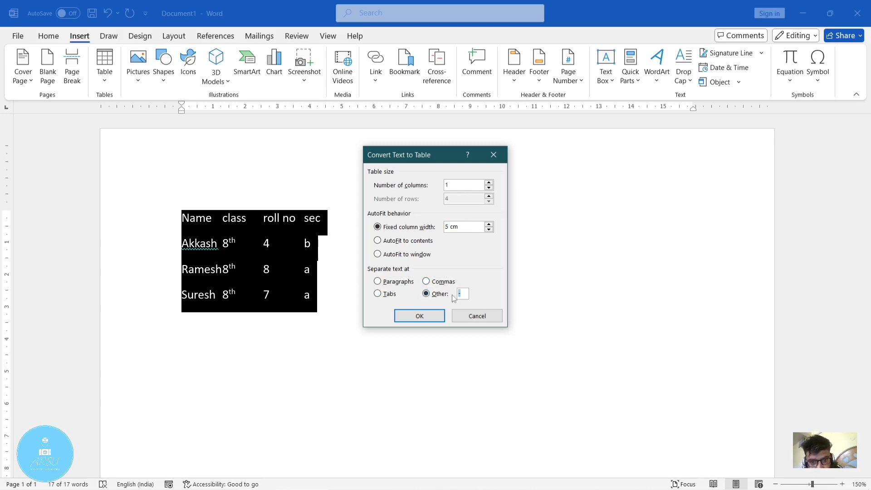
key("BackSpace")
- Separate the text at tabs, convert the selected lines into a four-column table and deselect it
left_click(382, 295)
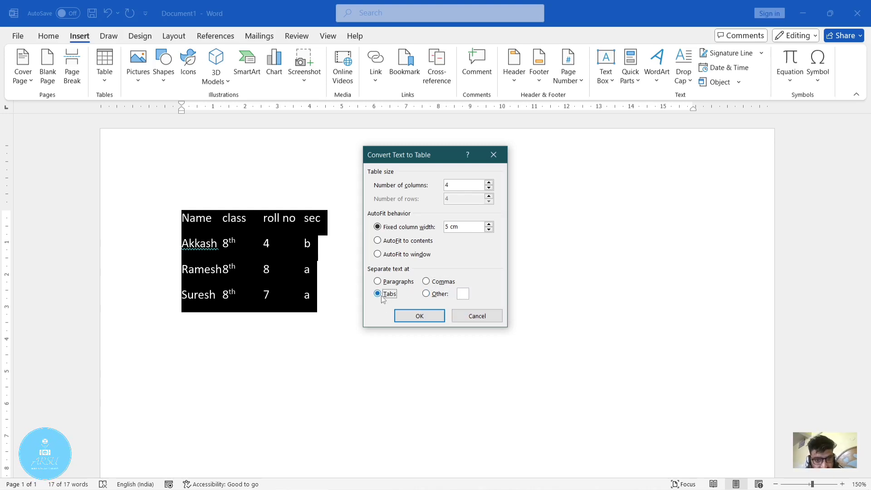
left_click(417, 315)
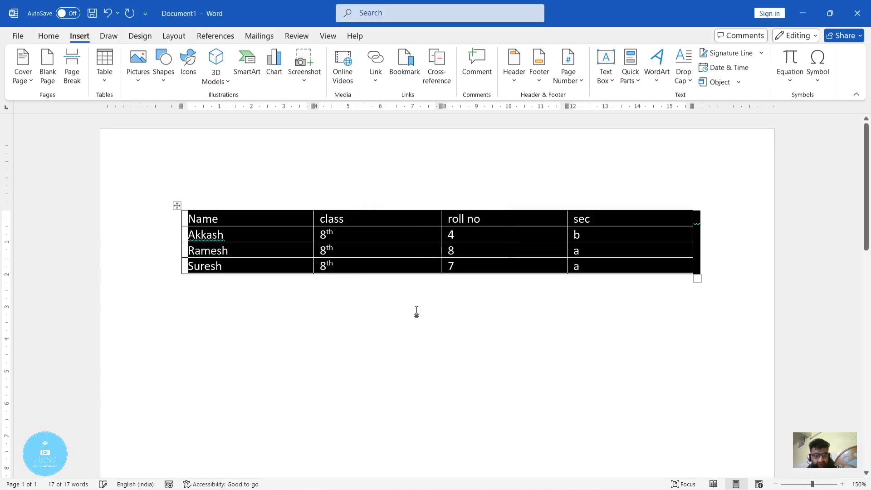
left_click(418, 324)
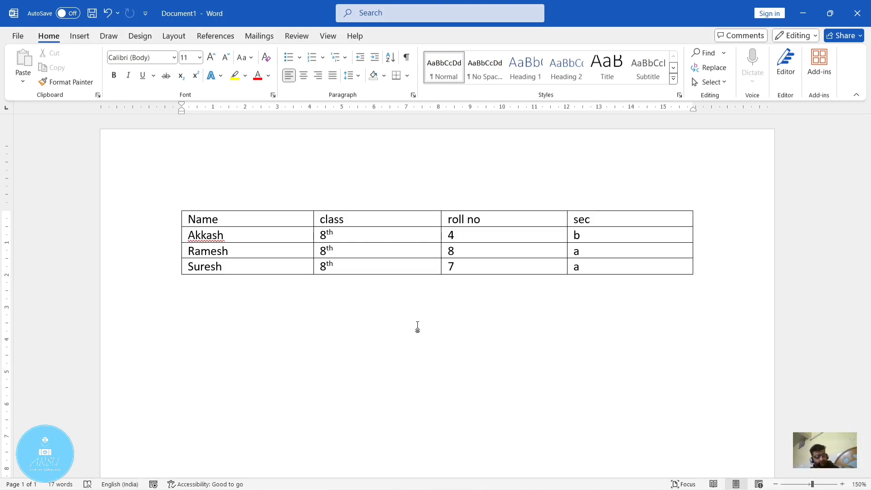
- Undo the table conversion and all the student and heading text until the document is empty
key("ctrl+z")
key("ctrl+z")
key("ctrl+z")
key("ctrl+z")
key("ctrl+z")
key("ctrl+z")
key("ctrl+z")
key("ctrl+z")
key("ctrl+z")
key("ctrl+z")
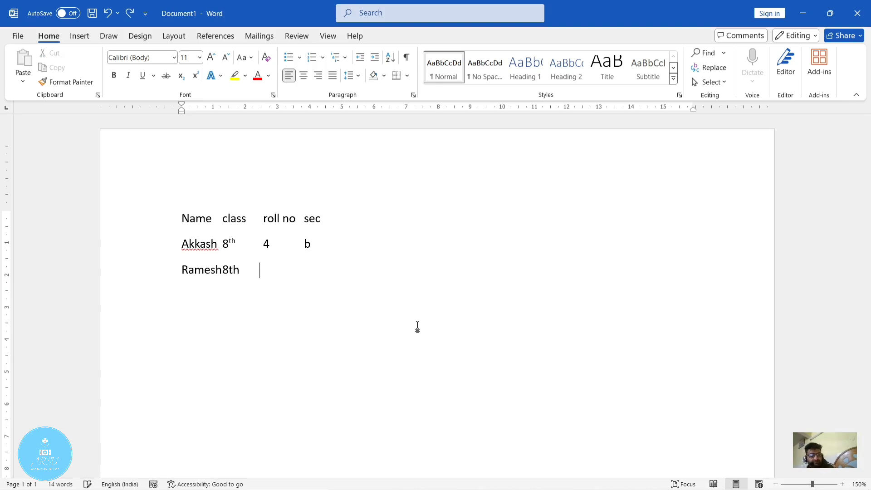
key("ctrl+z")
- Generate sample paragraphs in the empty document with the formula =rand()
type("=ta")
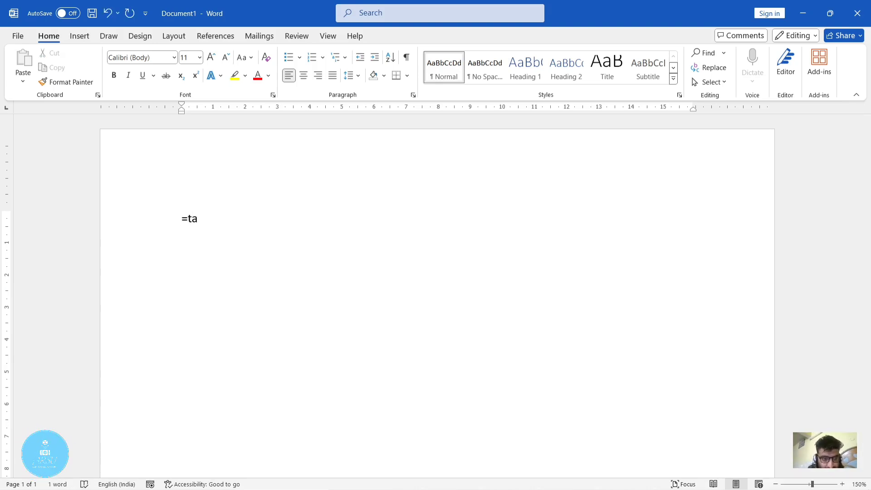
key("BackSpace")
key("BackSpace")
type("ra")
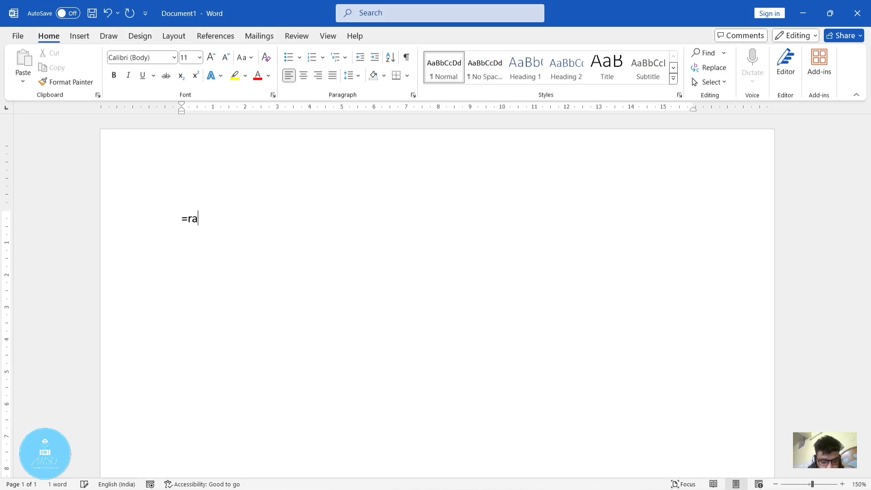
type("nd()")
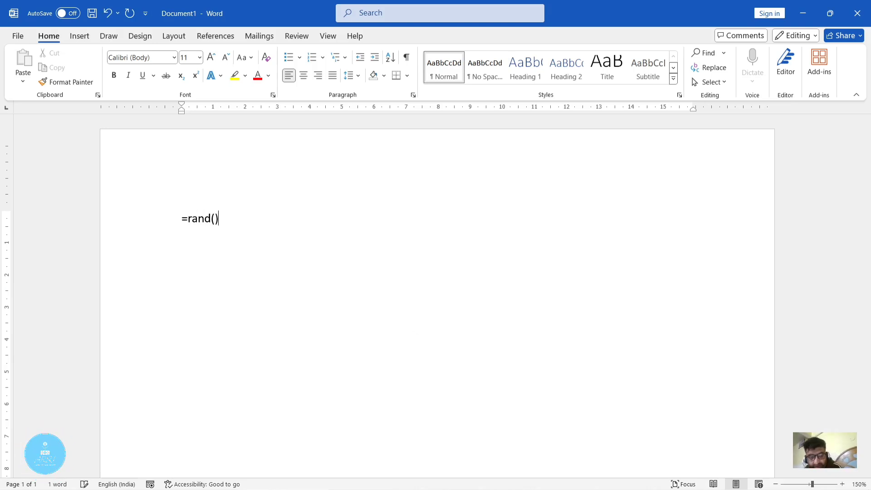
key("Return")
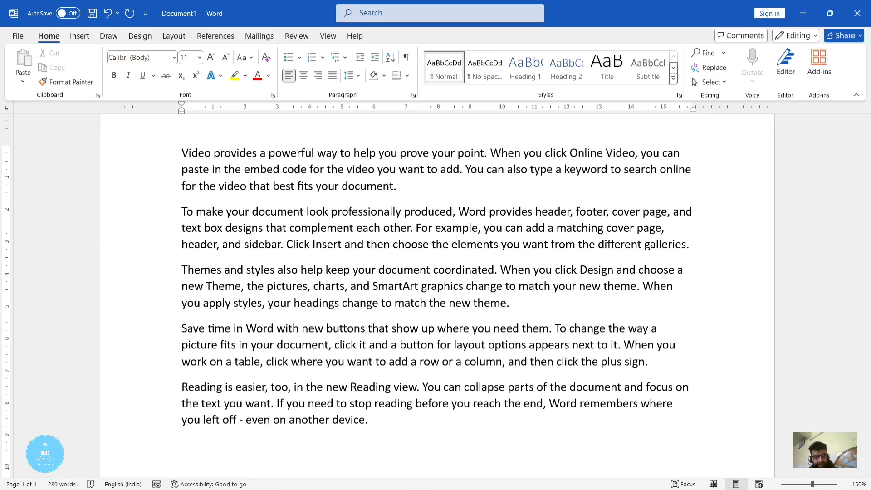
- Select all the generated sample paragraphs and open the text-to-table conversion settings for them
scroll(489, 297, "up", 2)
scroll(489, 298, "down", 2)
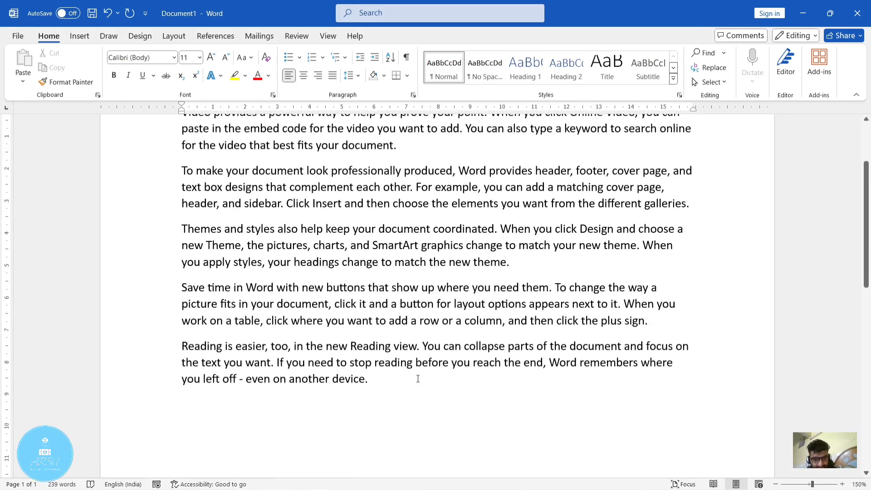
key("ctrl+a")
scroll(391, 387, "up", 2)
left_click_drag(97, 56, 135, 185)
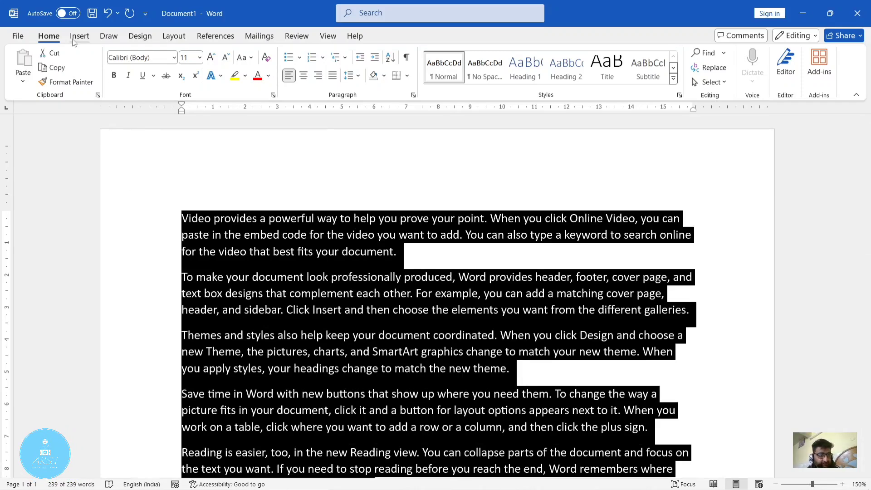
left_click(76, 38)
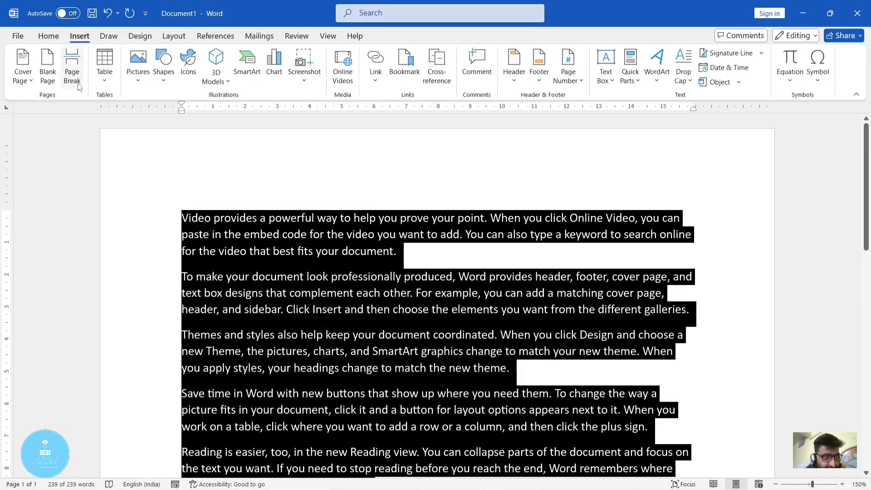
left_click(101, 81)
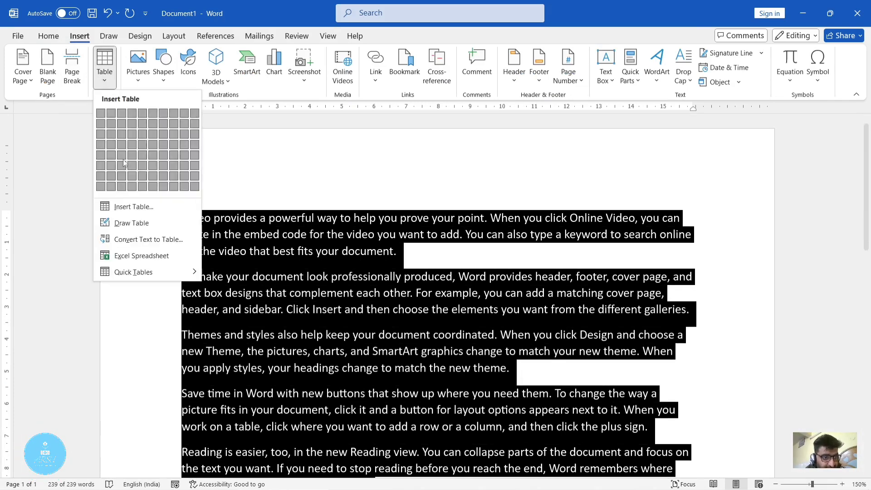
left_click(140, 240)
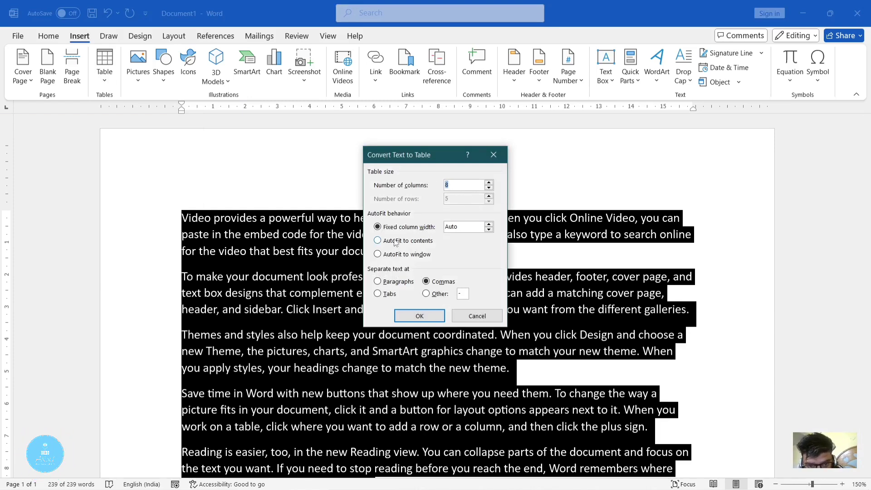
- Try column counts of 4, 10 and 13 for the conversion and return the number of columns to 8
left_click(490, 182)
left_click(490, 183)
left_click(490, 188)
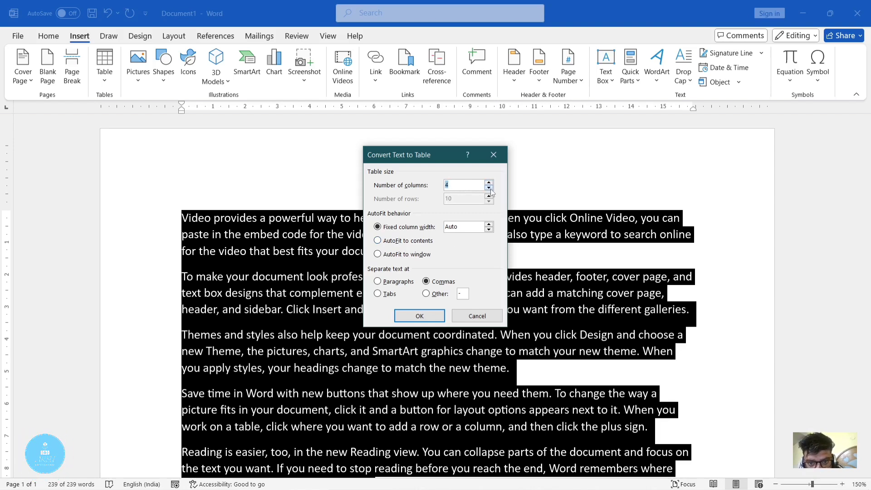
left_click(489, 183)
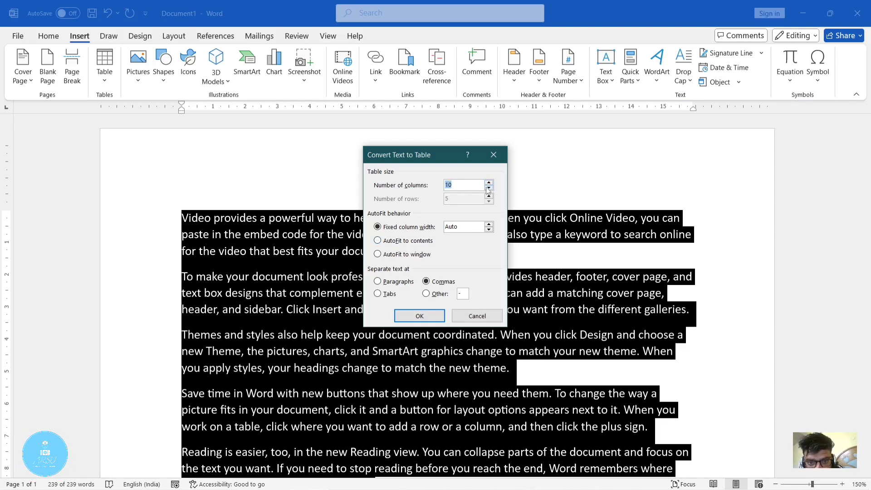
left_click(487, 188)
left_click(490, 183)
left_click(489, 183)
left_click(489, 183)
left_click(489, 182)
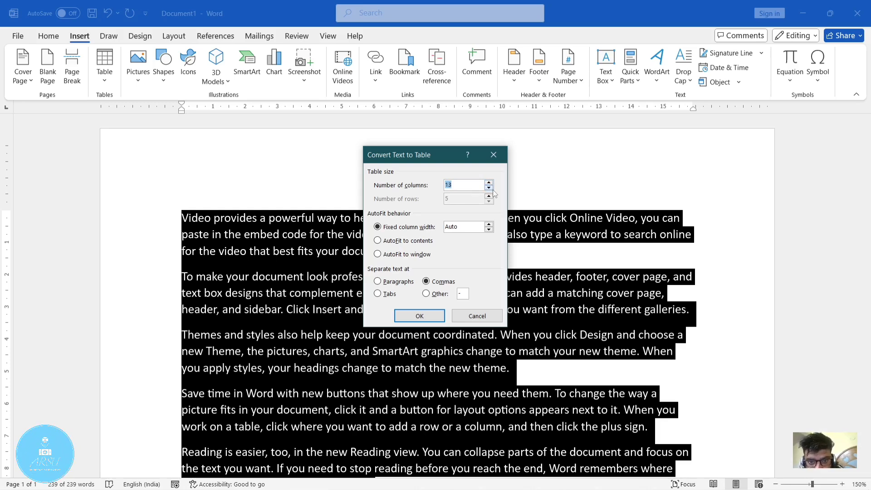
key("Down")
key("Down")
key("Down")
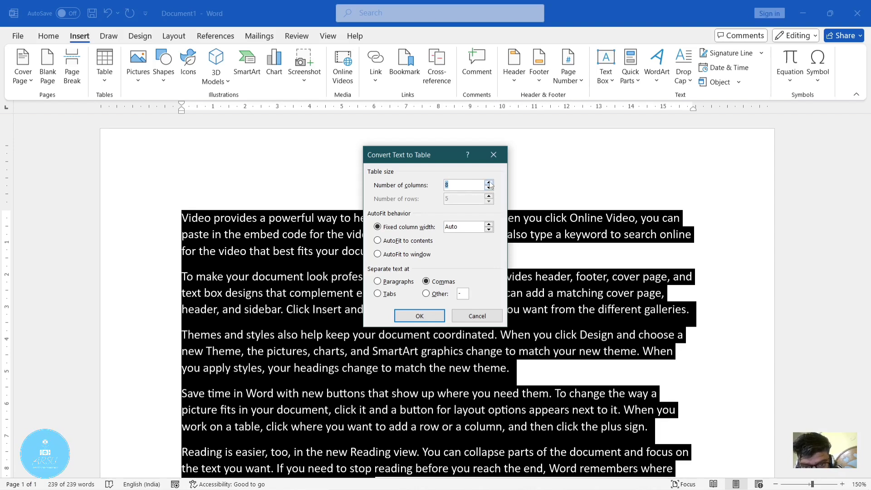
left_click(490, 187)
left_click(490, 182)
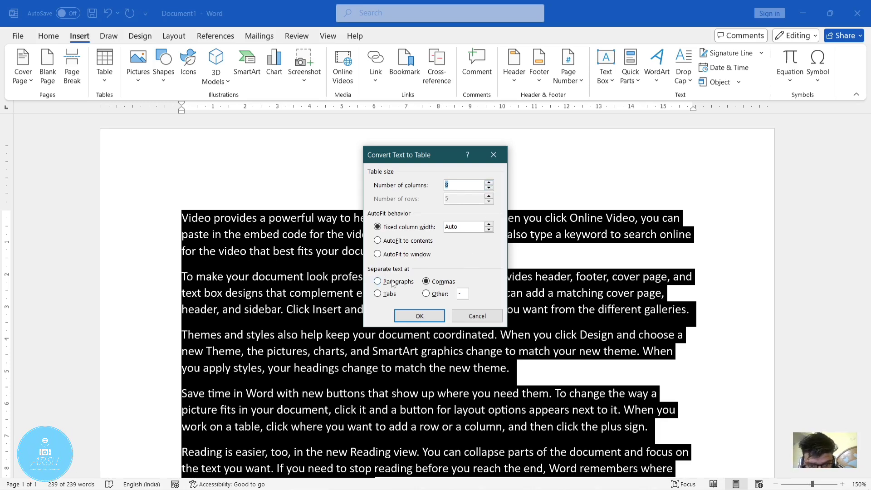
- Separate the text at a custom character, replacing the hyphen with a space, and convert the paragraphs into a 59-column table
left_click(463, 294)
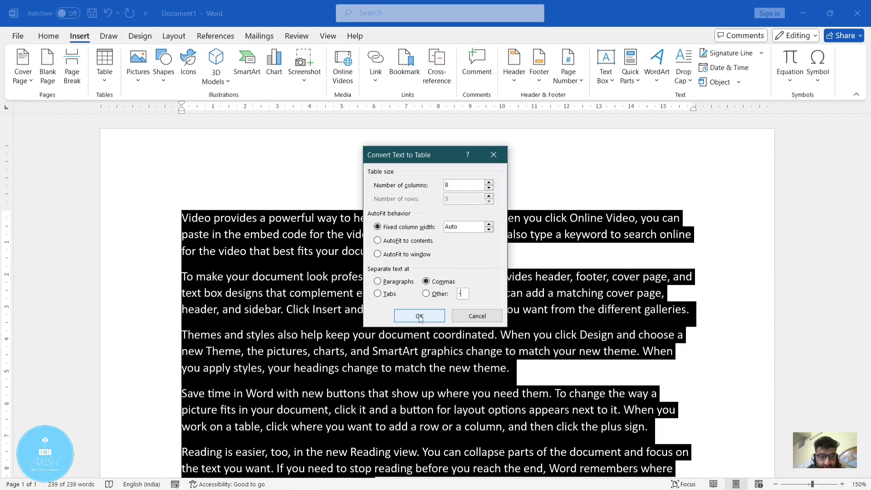
left_click(437, 294)
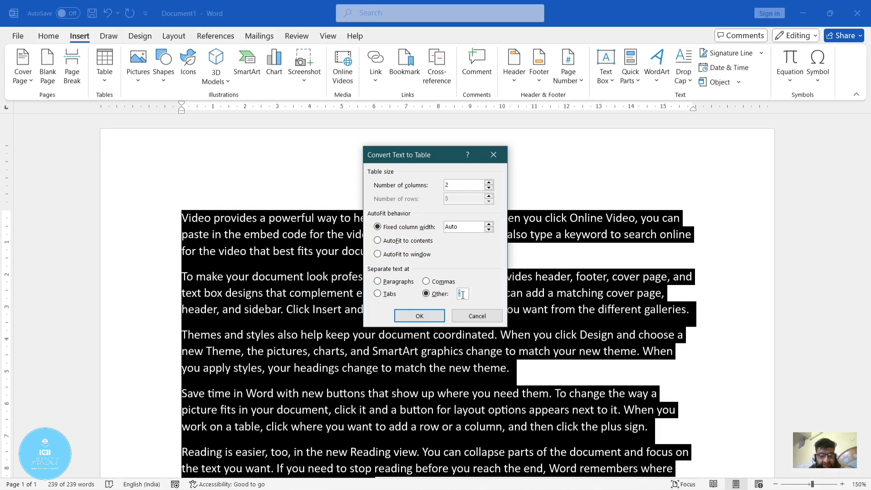
key("BackSpace")
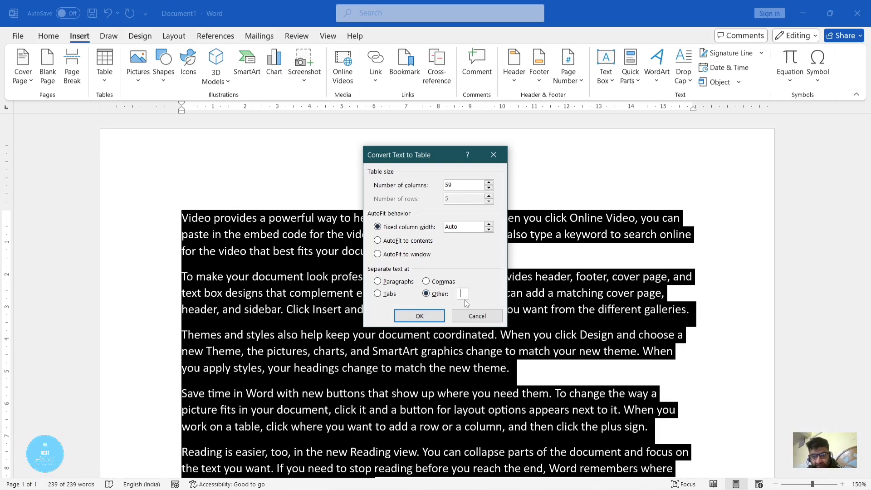
left_click(441, 298)
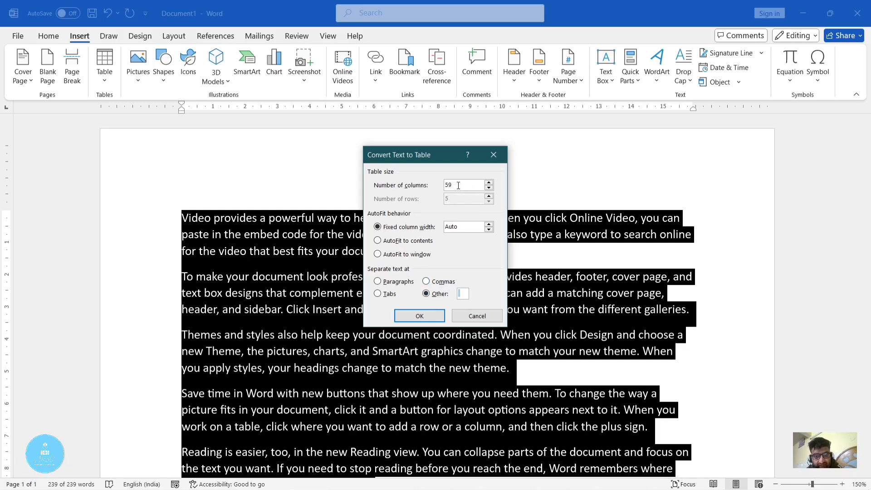
left_click(421, 316)
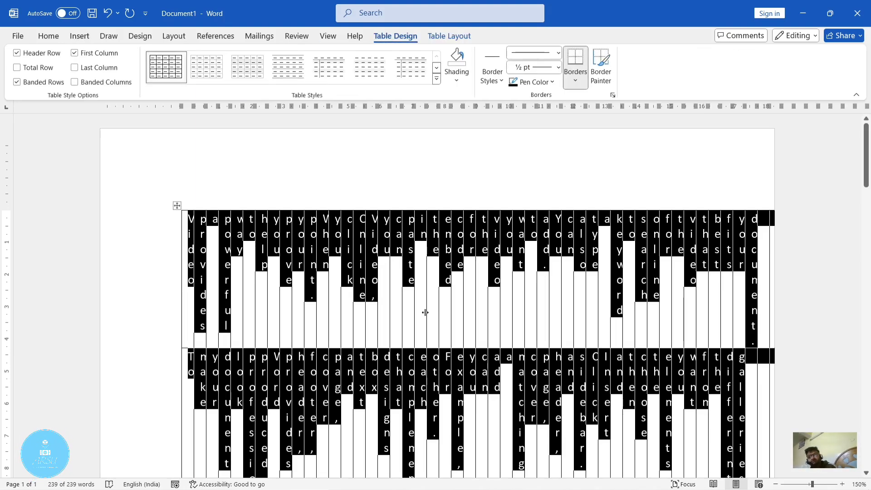
- Look through the converted table, undo the conversion and bring back the plain generated paragraphs
scroll(626, 335, "down", 2)
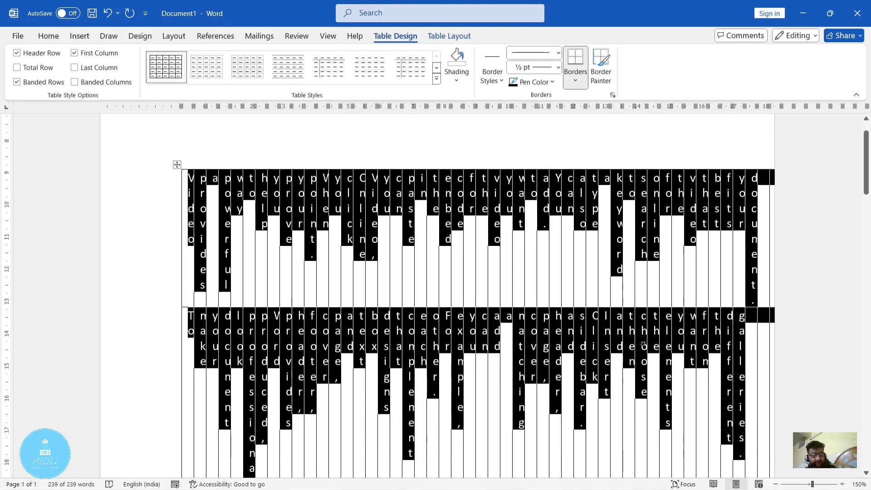
scroll(644, 345, "down", 7)
scroll(644, 345, "up", 1)
scroll(644, 345, "up", 3)
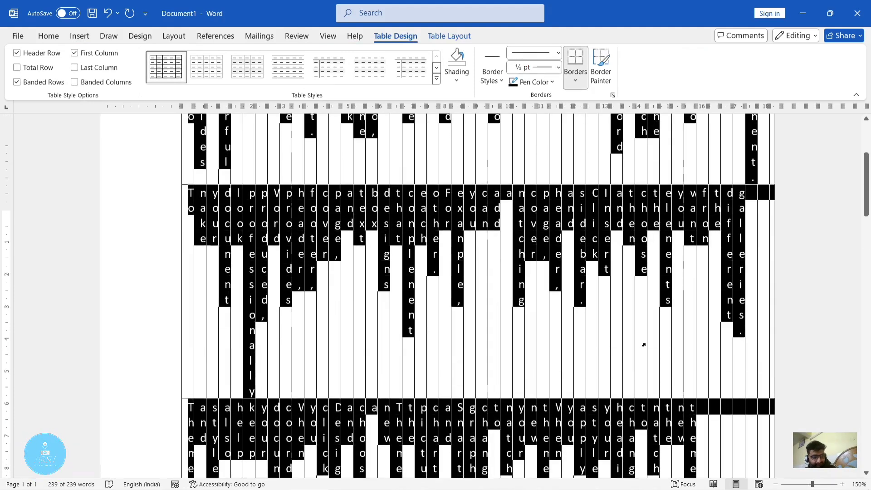
scroll(644, 345, "up", 5)
key("ctrl+z")
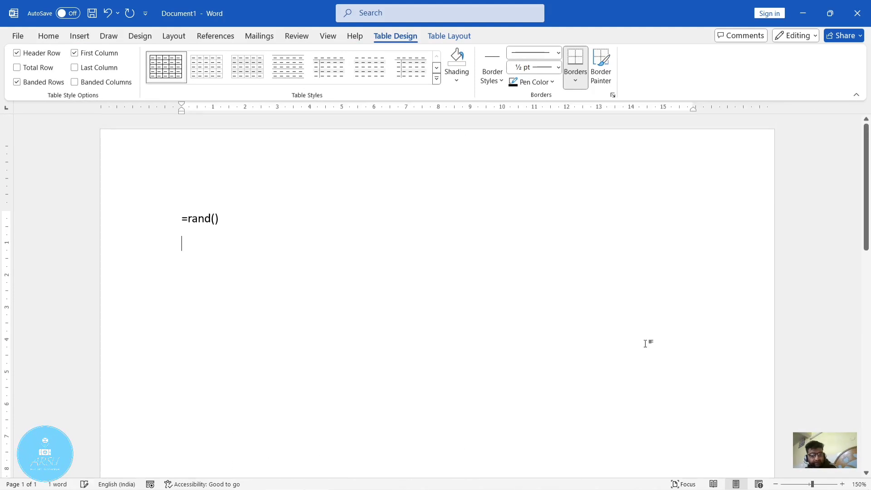
key("ctrl+y")
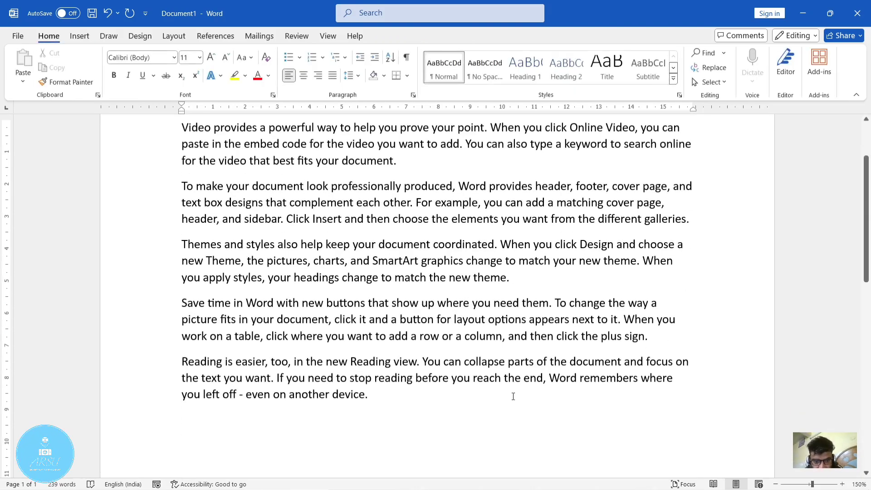
- Select the sample paragraphs and draw a table about 16.2 cm wide and 9.9 cm high around the text below its first line
left_click_drag(421, 411, 130, 125)
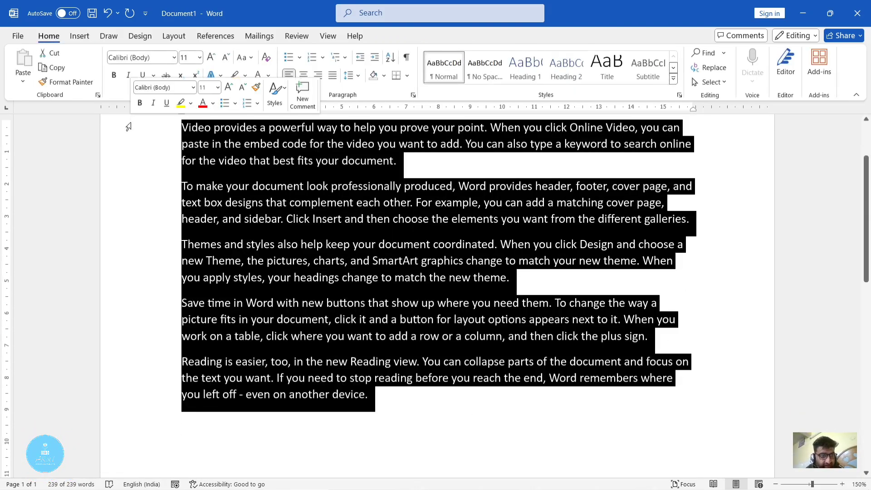
left_click(80, 36)
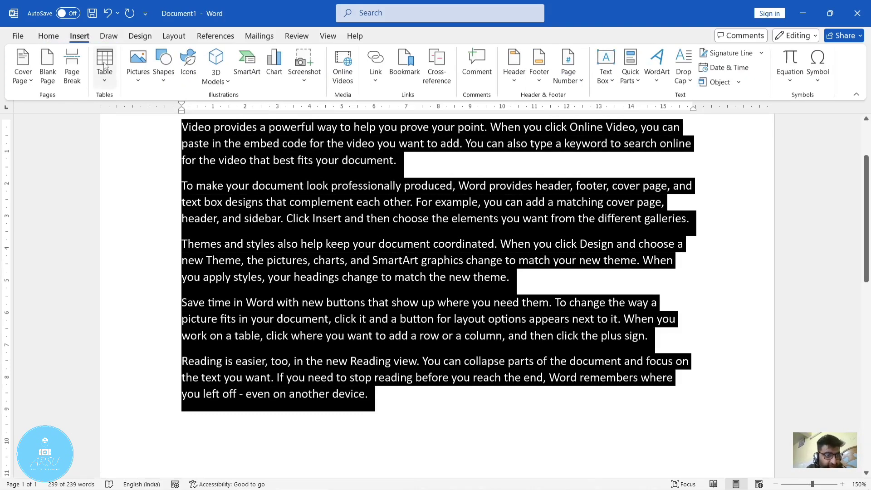
left_click(106, 82)
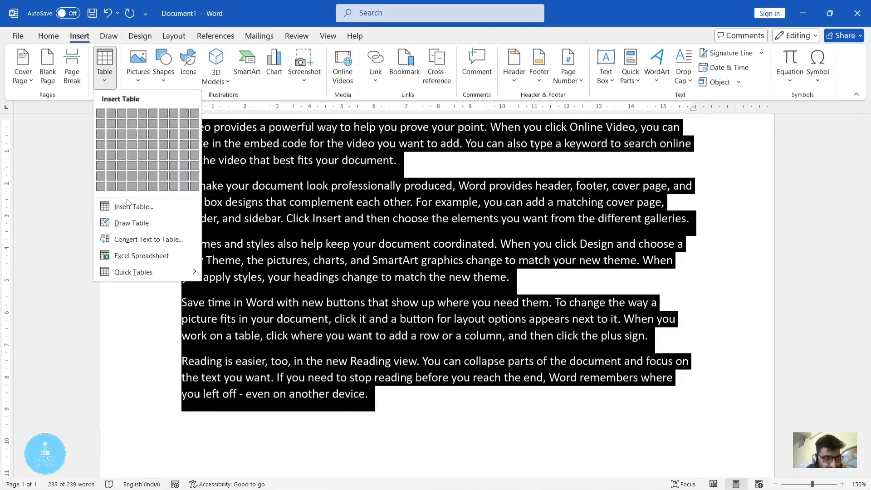
left_click(131, 224)
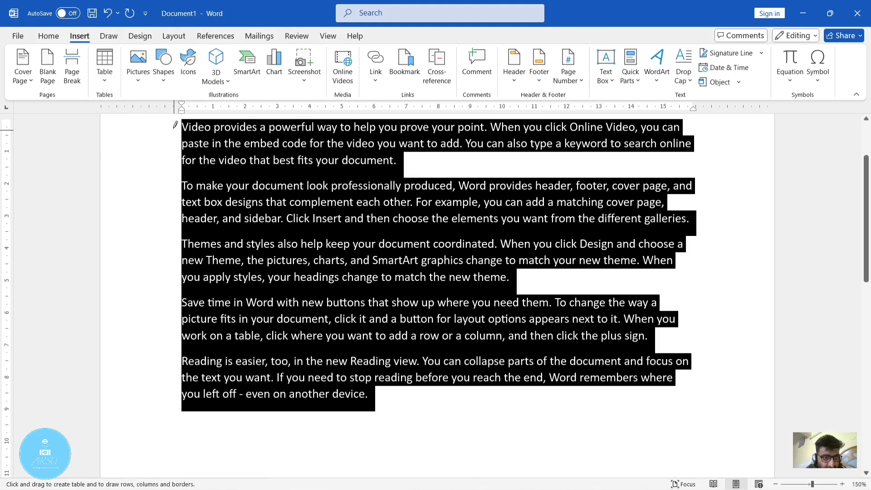
left_click_drag(181, 121, 238, 160)
mouse_move(520, 326)
left_mouse_down()
mouse_move(696, 416)
mouse_move(706, 443)
mouse_move(701, 464)
left_mouse_up()
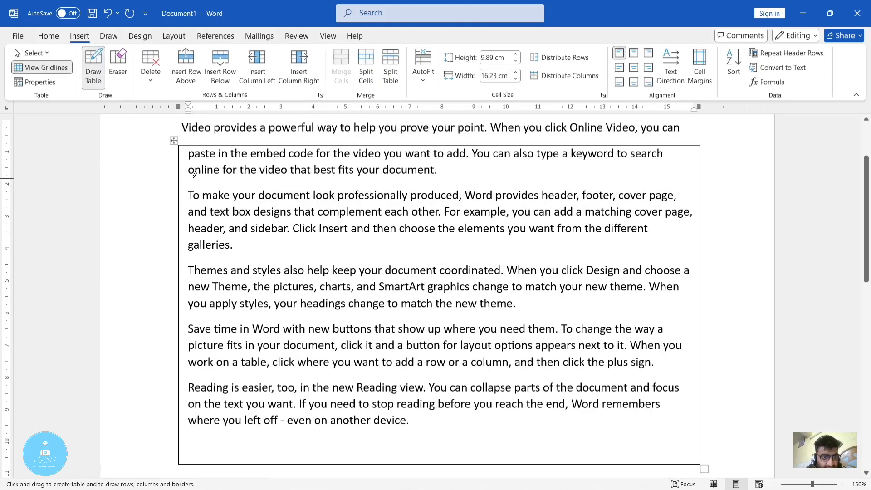
- Draw a small cell about 0.6 cm wide and 1.2 cm high beside the first line and undo both drawn tables
mouse_move(172, 142)
left_mouse_down()
mouse_move(179, 119)
mouse_move(178, 178)
left_mouse_up()
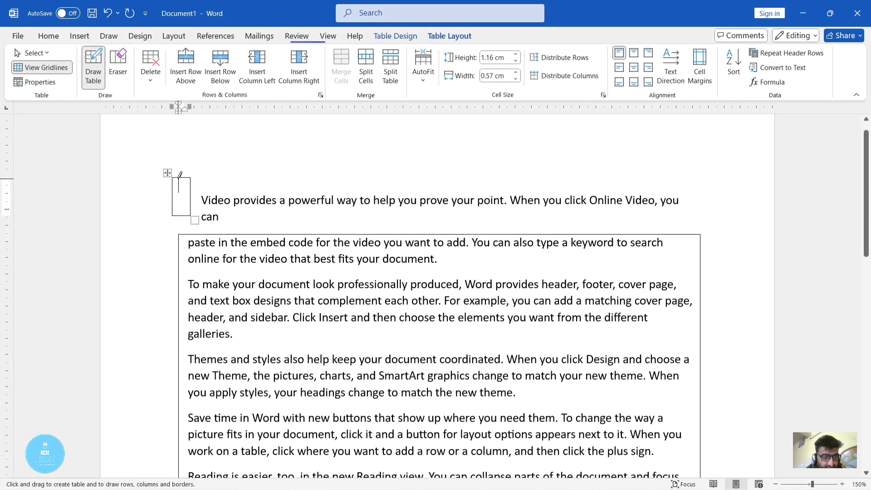
key("ctrl+z")
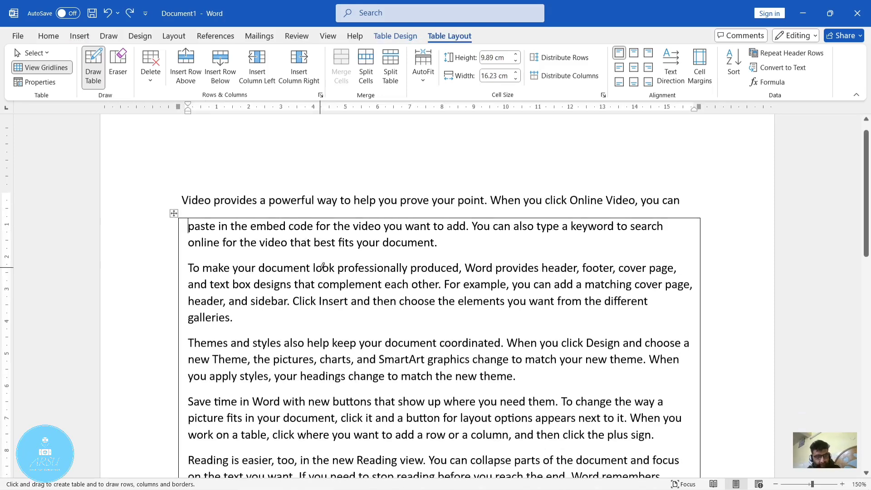
key("ctrl+z")
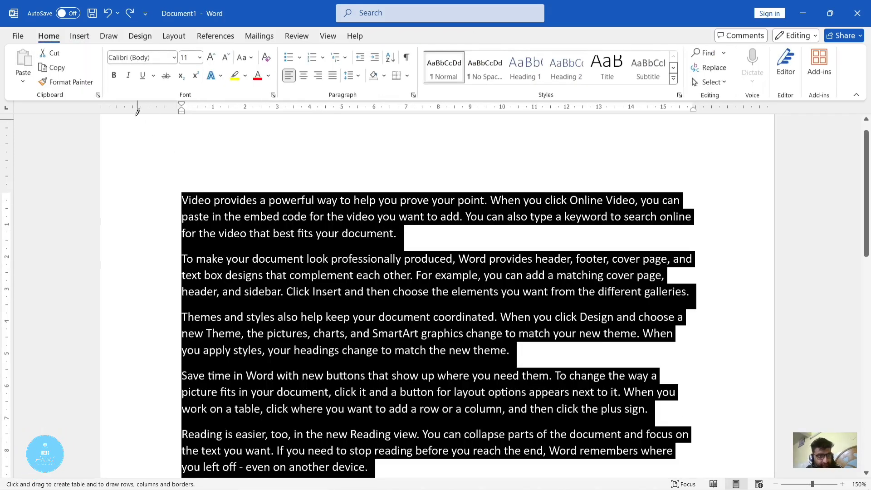
left_click(80, 36)
left_click(109, 79)
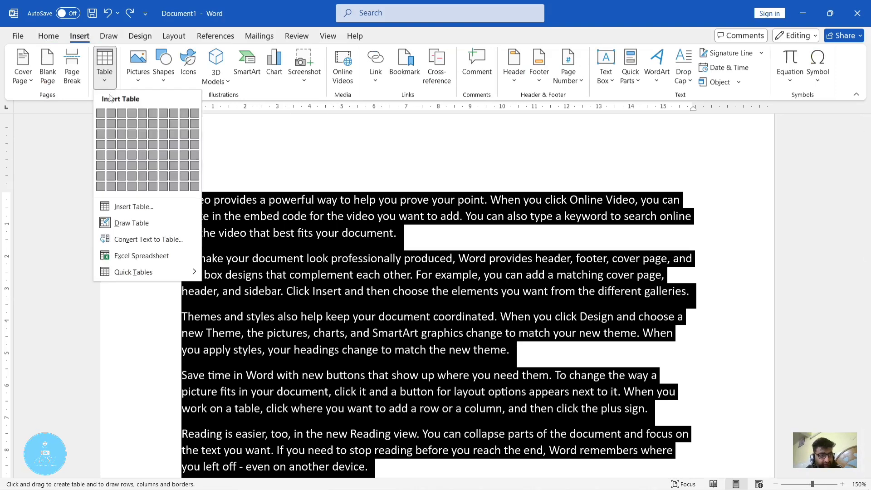
left_click(132, 223)
left_click_drag(172, 165, 439, 436)
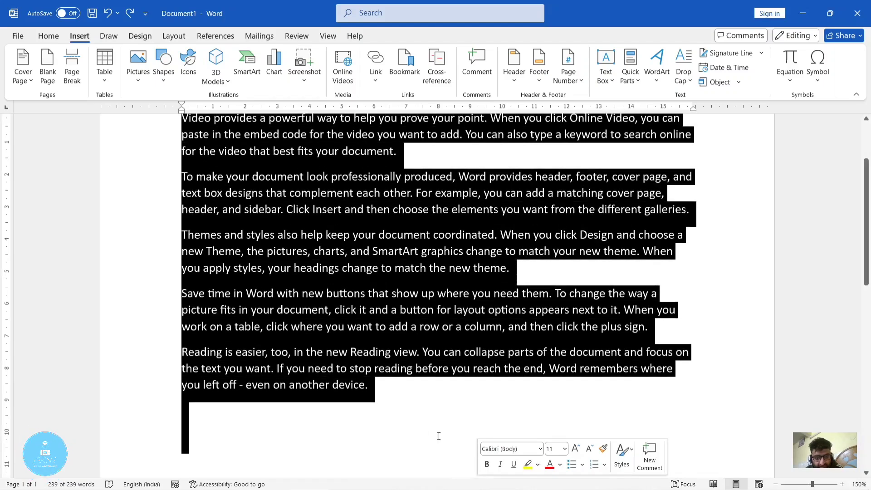
left_click(417, 415)
scroll(449, 399, "up", 3)
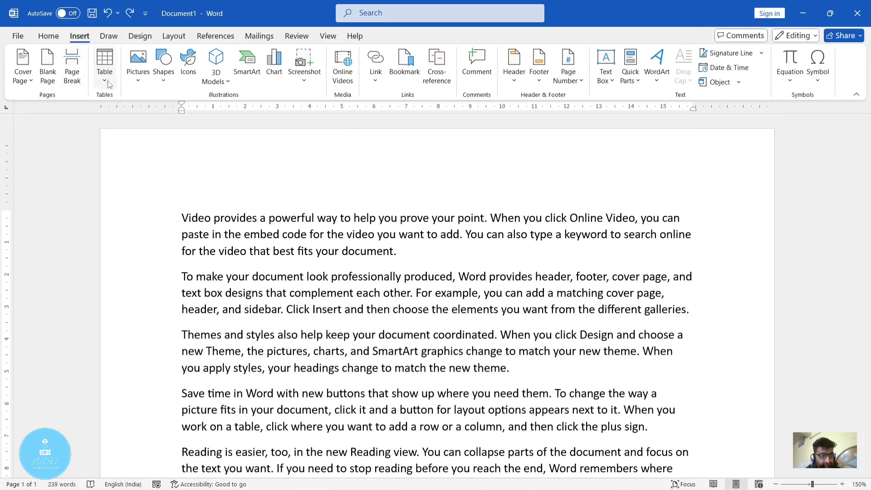
- Draw a table outline about 16.5 cm wide and 16.3 cm high around all the sample paragraphs
left_click(102, 68)
left_click(136, 224)
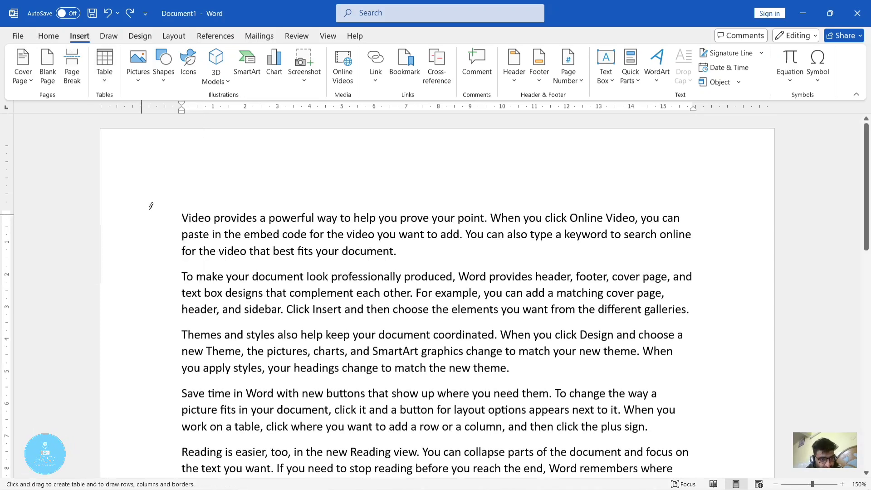
left_click_drag(176, 185, 197, 207)
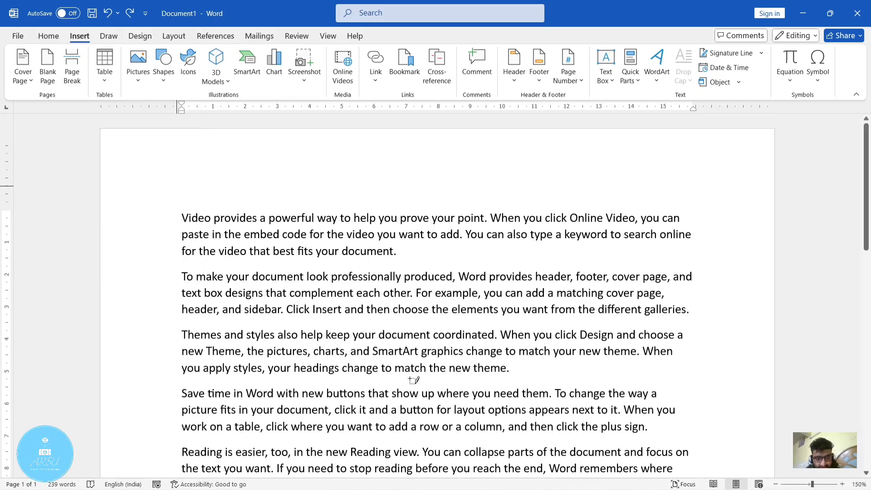
left_click_drag(492, 459, 492, 449)
scroll(492, 450, "down", 10)
middle_click(491, 450)
scroll(699, 432, "down", 2)
left_click_drag(701, 408, 697, 440)
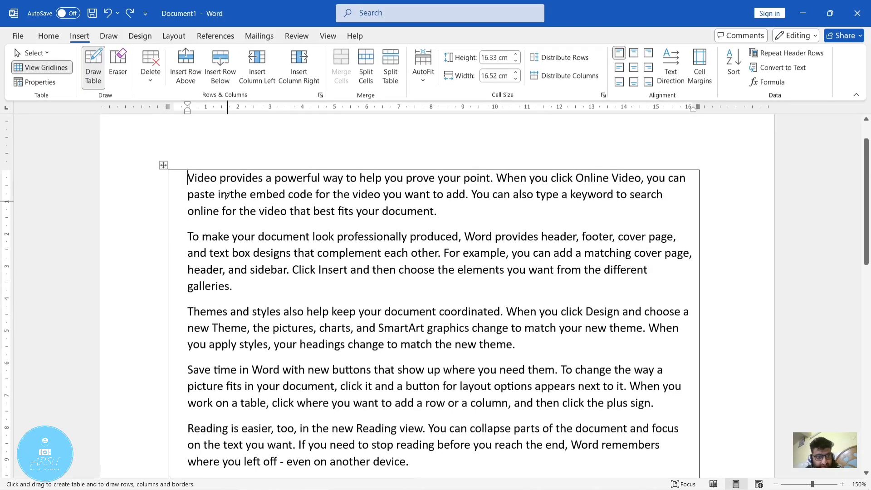
- Draw a horizontal row border across the table between the first and second paragraphs
left_click_drag(173, 217, 534, 221)
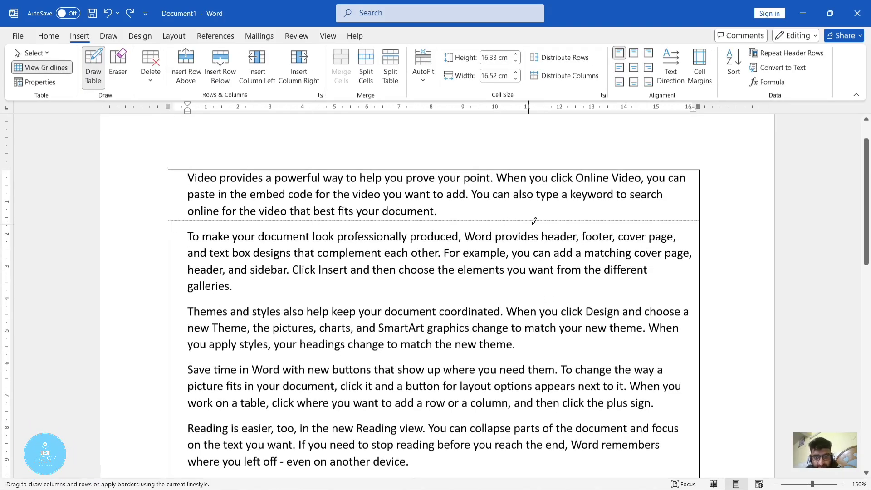
left_click_drag(687, 217, 683, 235)
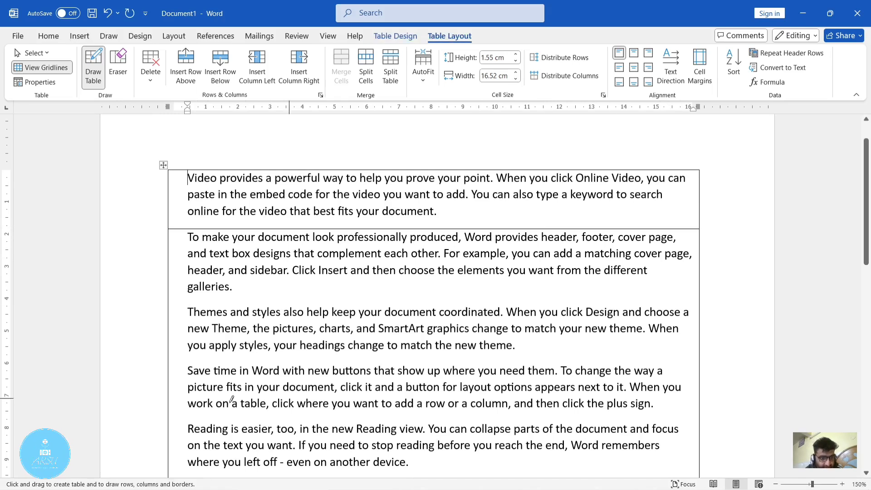
- Draw a row border between the third and fourth paragraphs, and undo the drawn table and sample text back to a blank page
left_click_drag(174, 354, 447, 348)
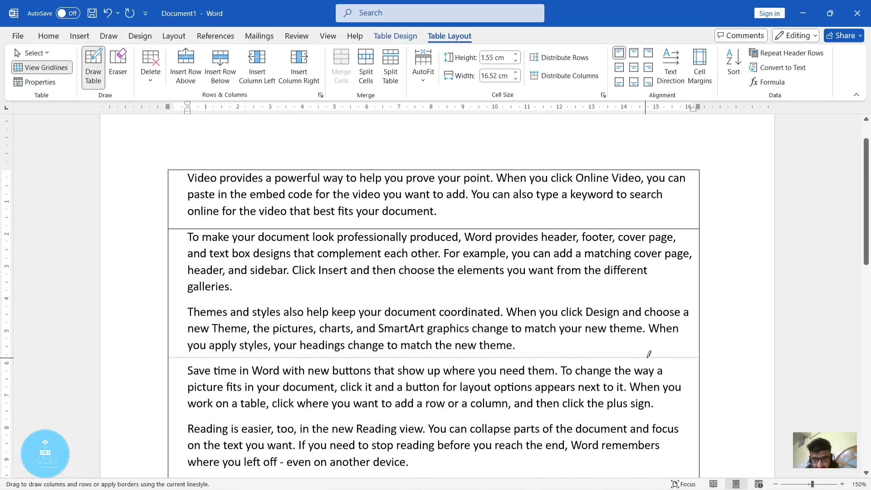
left_click_drag(696, 351, 696, 351)
key("ctrl+z")
key("ctrl+z")
key("ctrl+z")
key("ctrl+z")
key("ctrl+z")
key("ctrl+z")
key("ctrl+z")
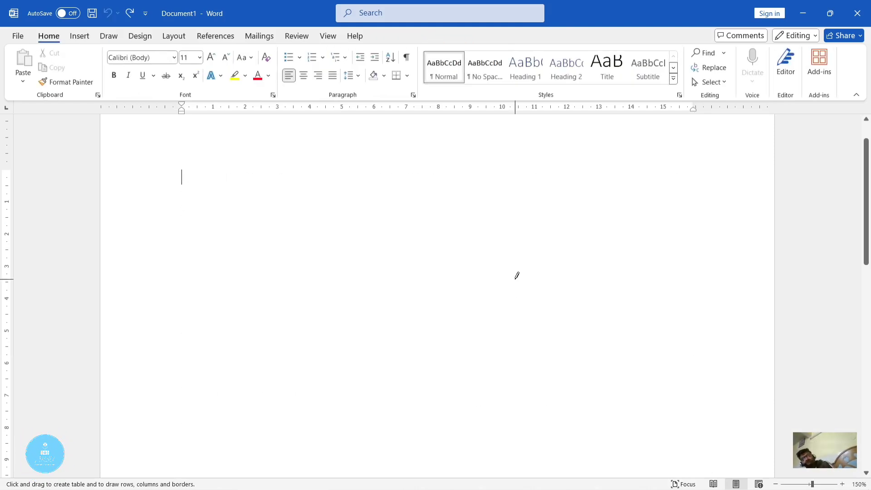
- Insert a table with three rows and three columns on the blank page
left_click(84, 36)
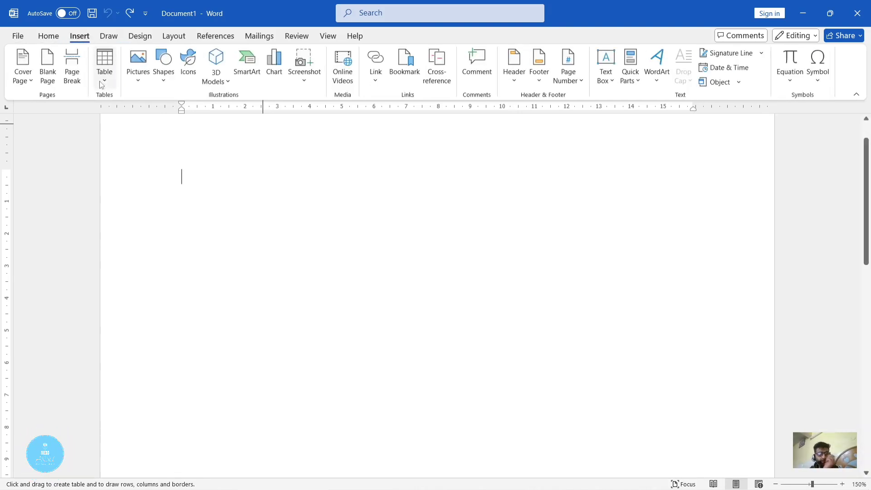
left_click(104, 85)
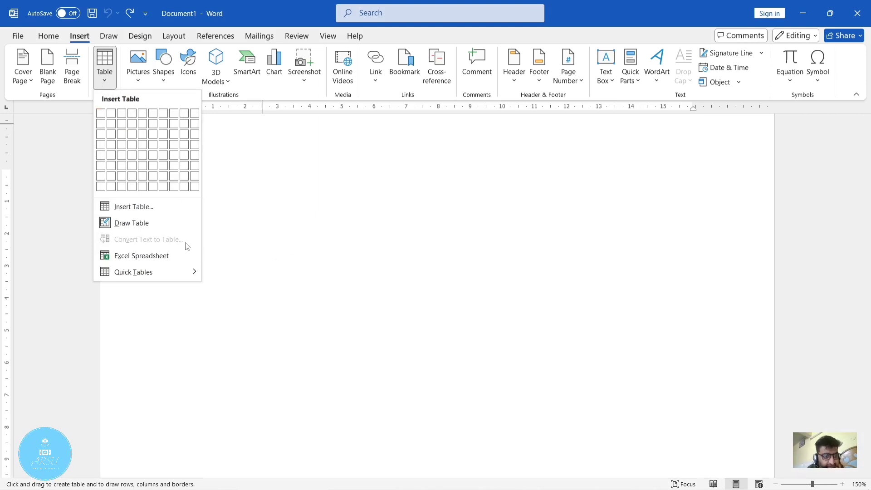
left_click(123, 136)
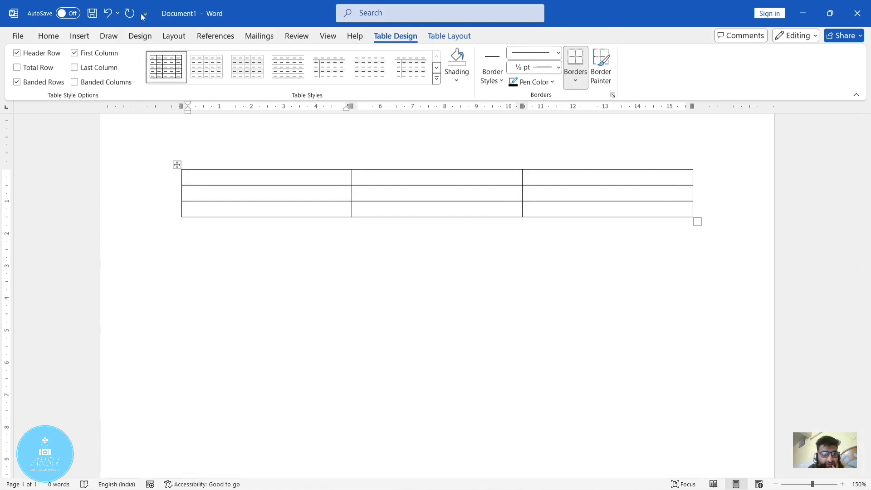
- Compare the table design options with the table layout tools for the empty 3x3 table
left_click(444, 36)
left_click(399, 40)
left_click(458, 38)
left_click(395, 39)
left_click(458, 37)
left_click(396, 37)
left_click(449, 36)
left_click(395, 37)
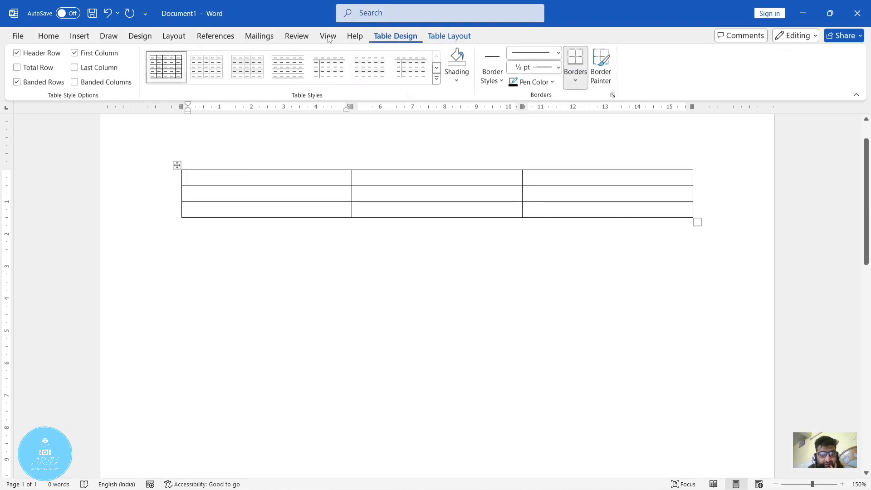
- Check which table-specific tools are offered with the insertion point outside the table, the whole table selected, and the insertion point in a cell
left_click(80, 37)
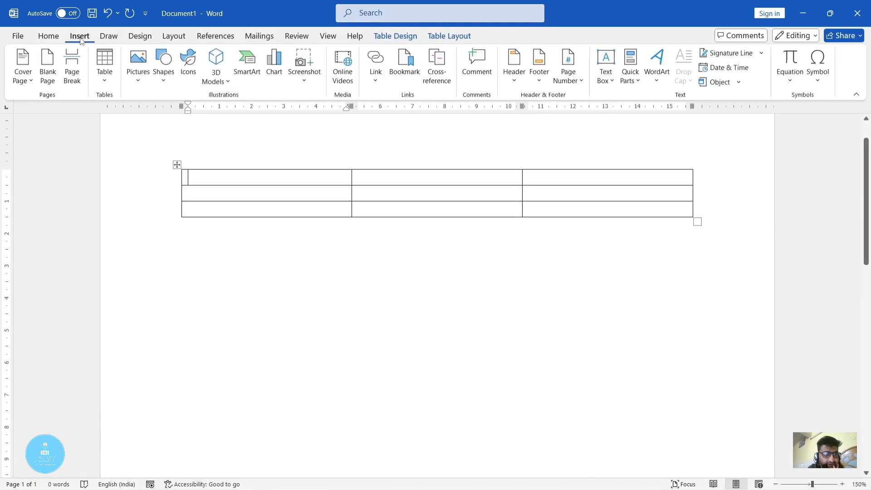
left_click(473, 288)
left_click_drag(666, 242, 145, 148)
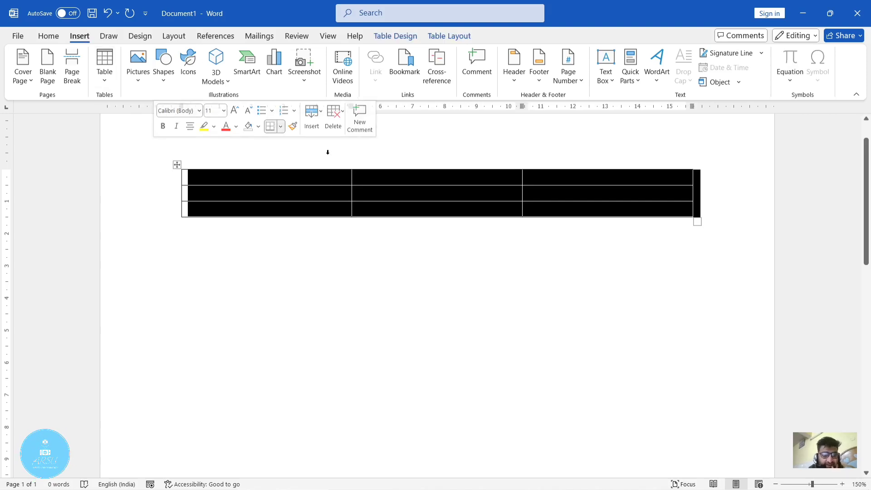
left_click(292, 260)
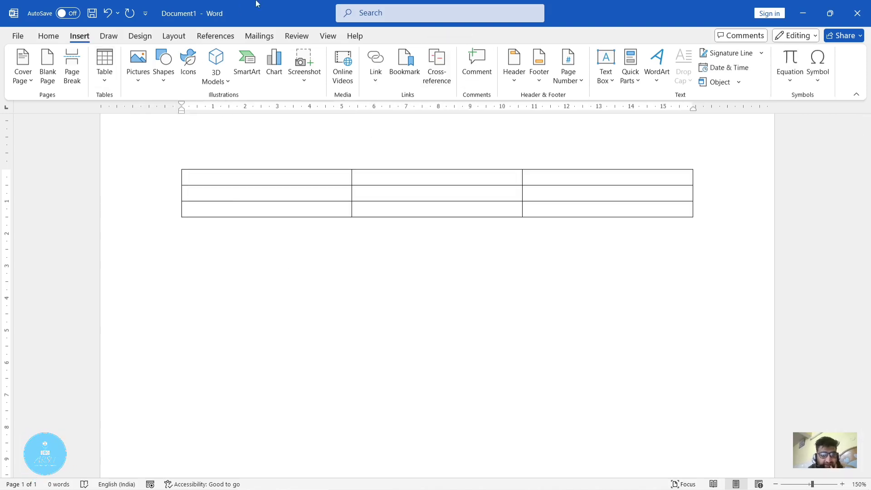
left_click(303, 188)
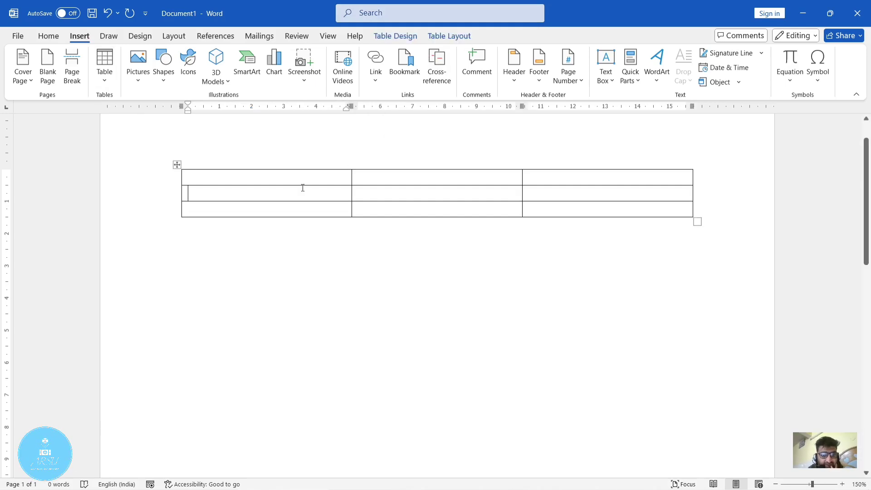
left_click(395, 40)
left_click(439, 38)
left_click(416, 36)
left_click(428, 295)
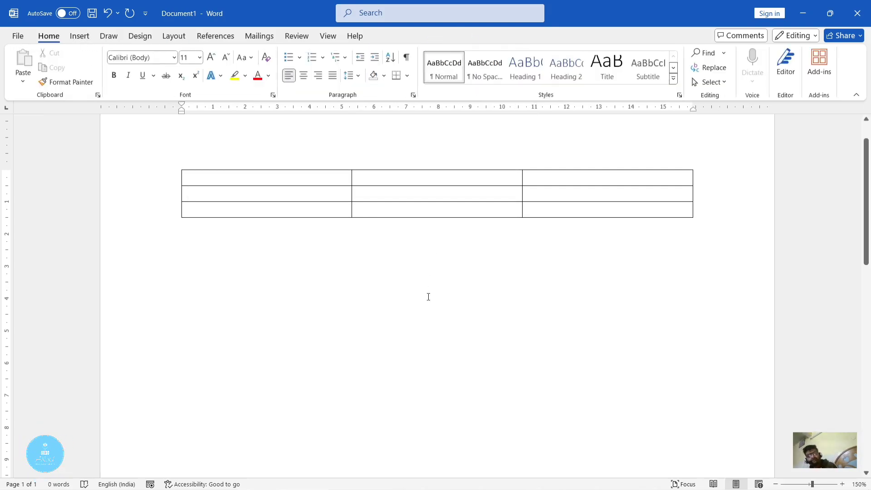
- Undo the table insertion and close the document without saving the changes
key("ctrl+z")
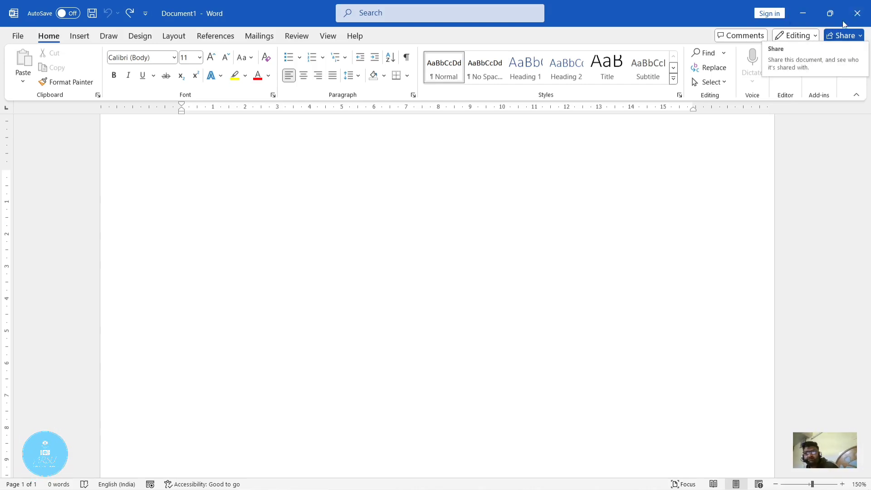
left_click(858, 13)
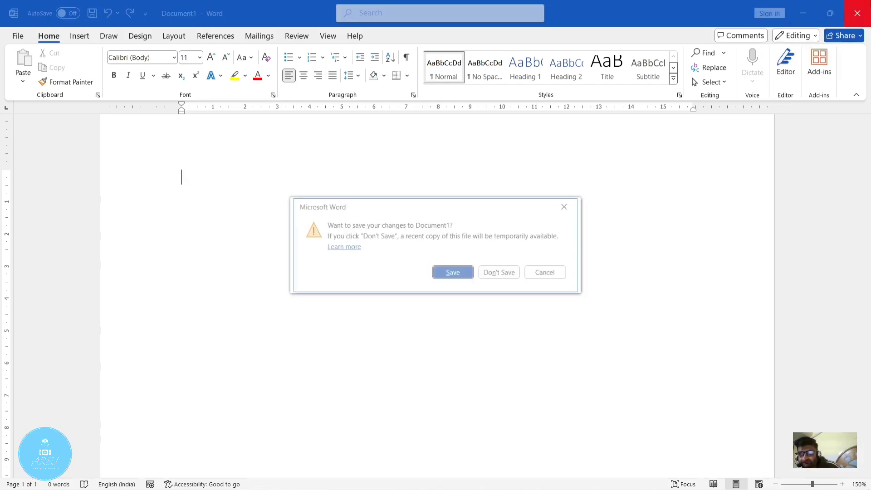
left_click(510, 280)
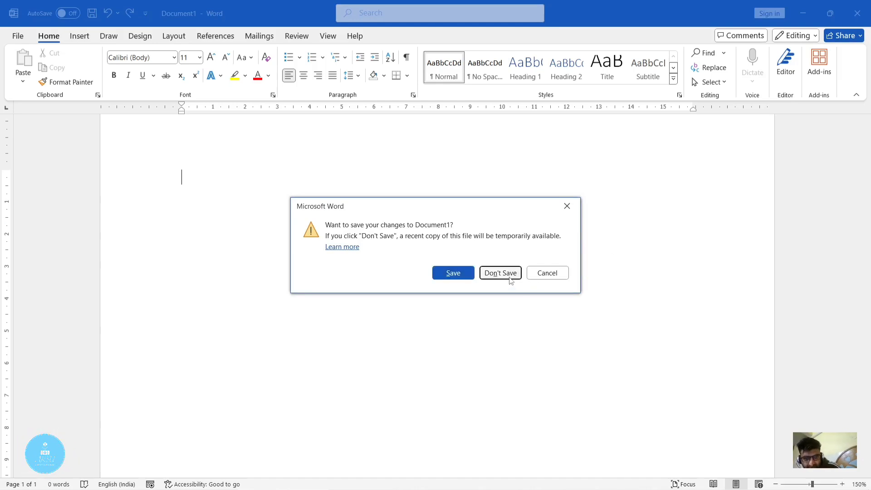